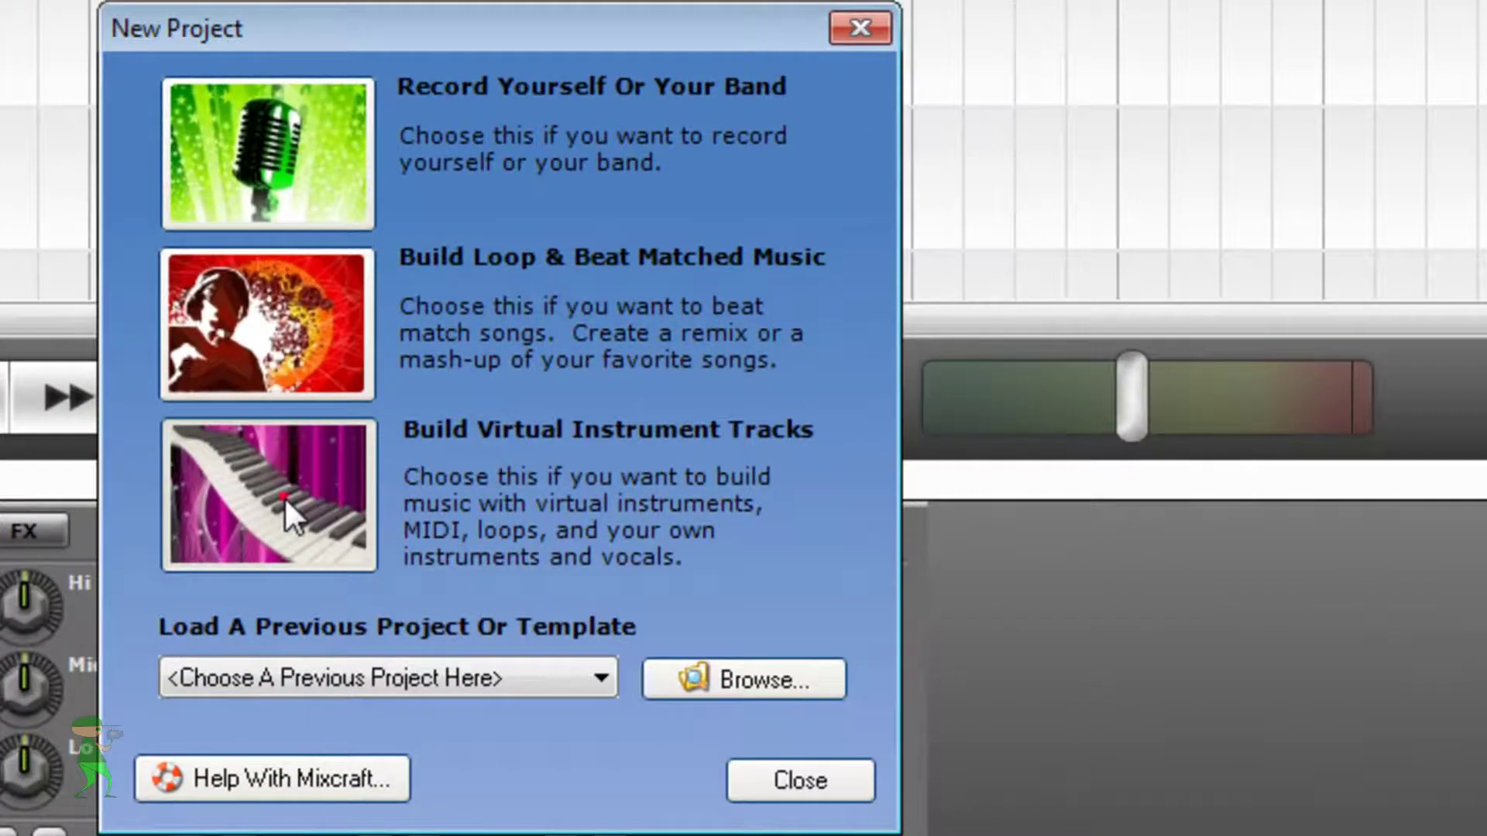
Start a new project built with virtual instrument tracks
{"action": "left_click", "coordinate": [806, 543]}
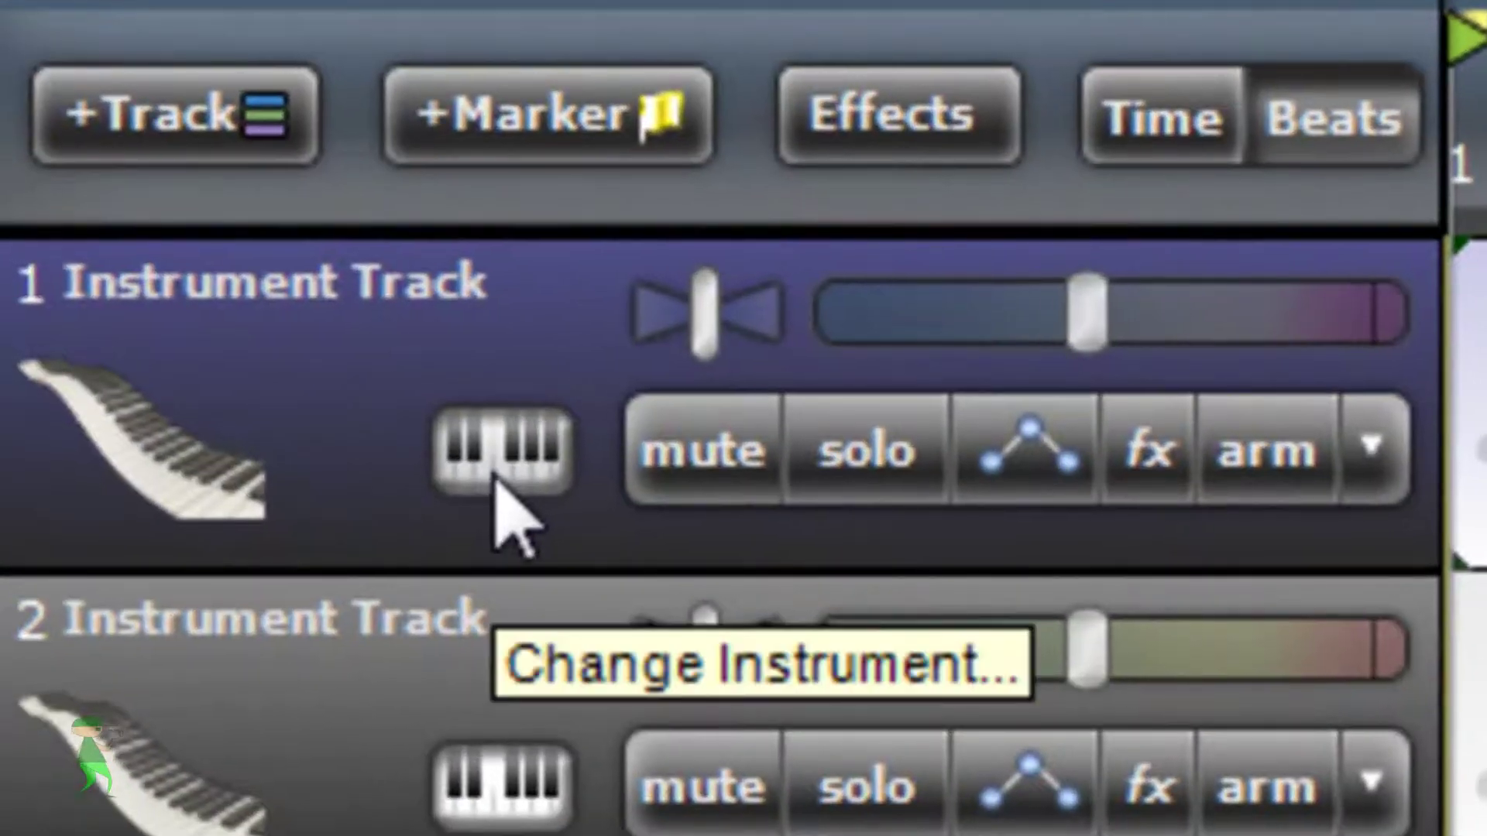
Give track 1 the Synth Brass preset Sweet Dreams and bring up the Musical Typing keyboard
{"action": "left_click", "coordinate": [495, 480]}
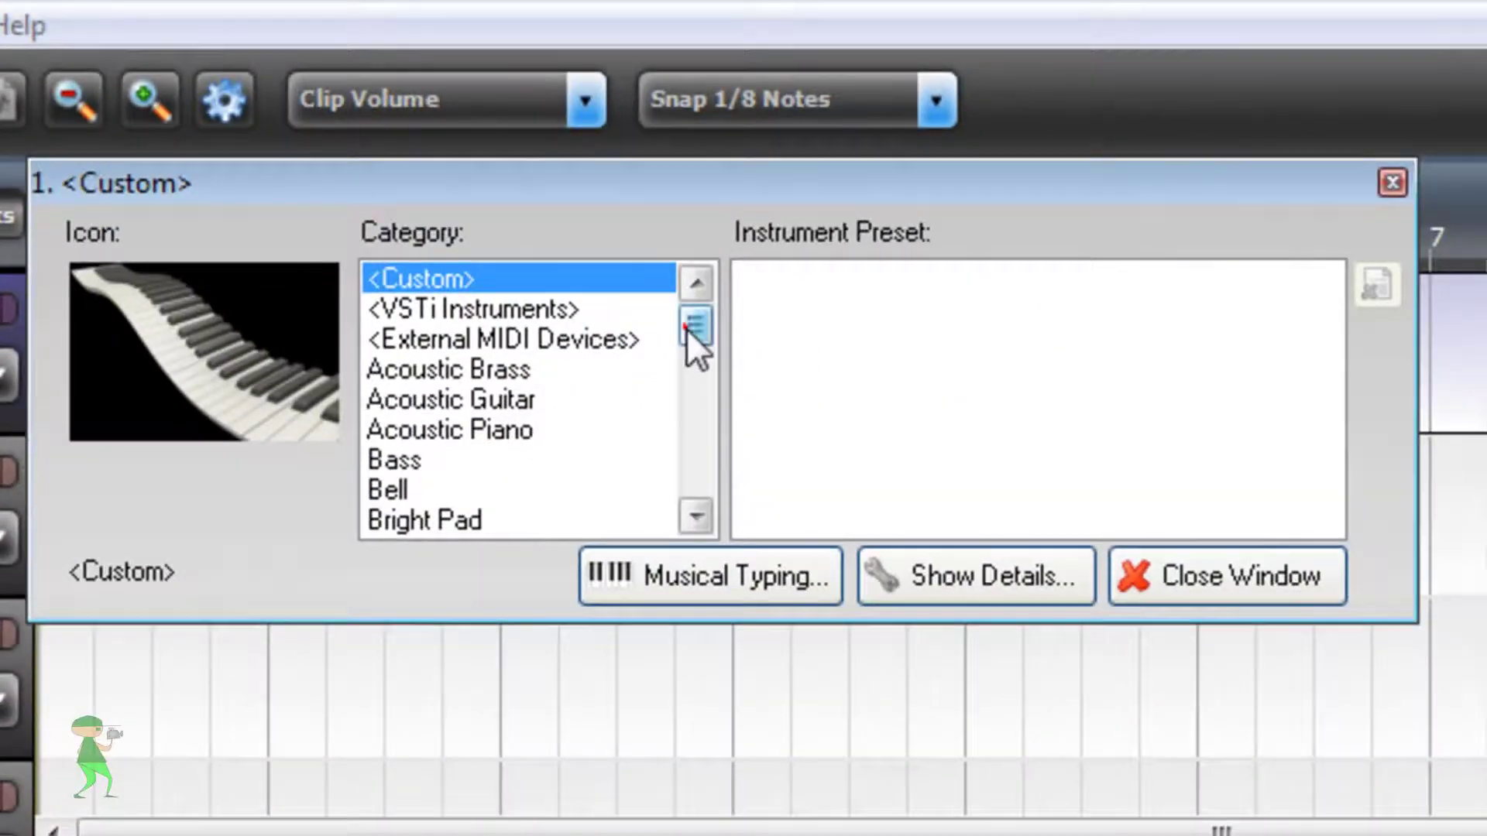
{"action": "left_click_drag", "start_coordinate": [686, 329], "coordinate": [672, 476]}
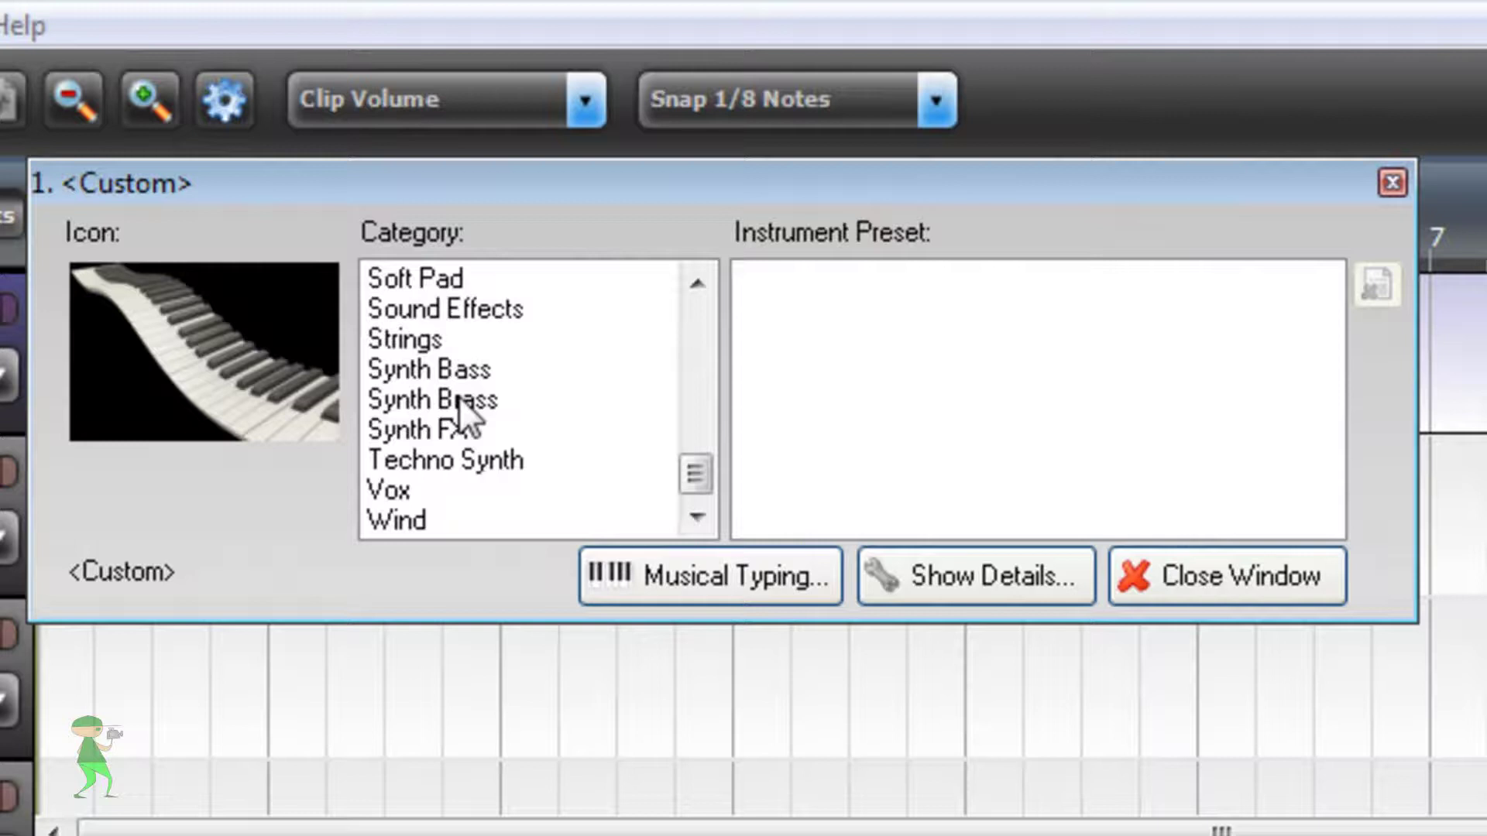
{"action": "left_click", "coordinate": [403, 401]}
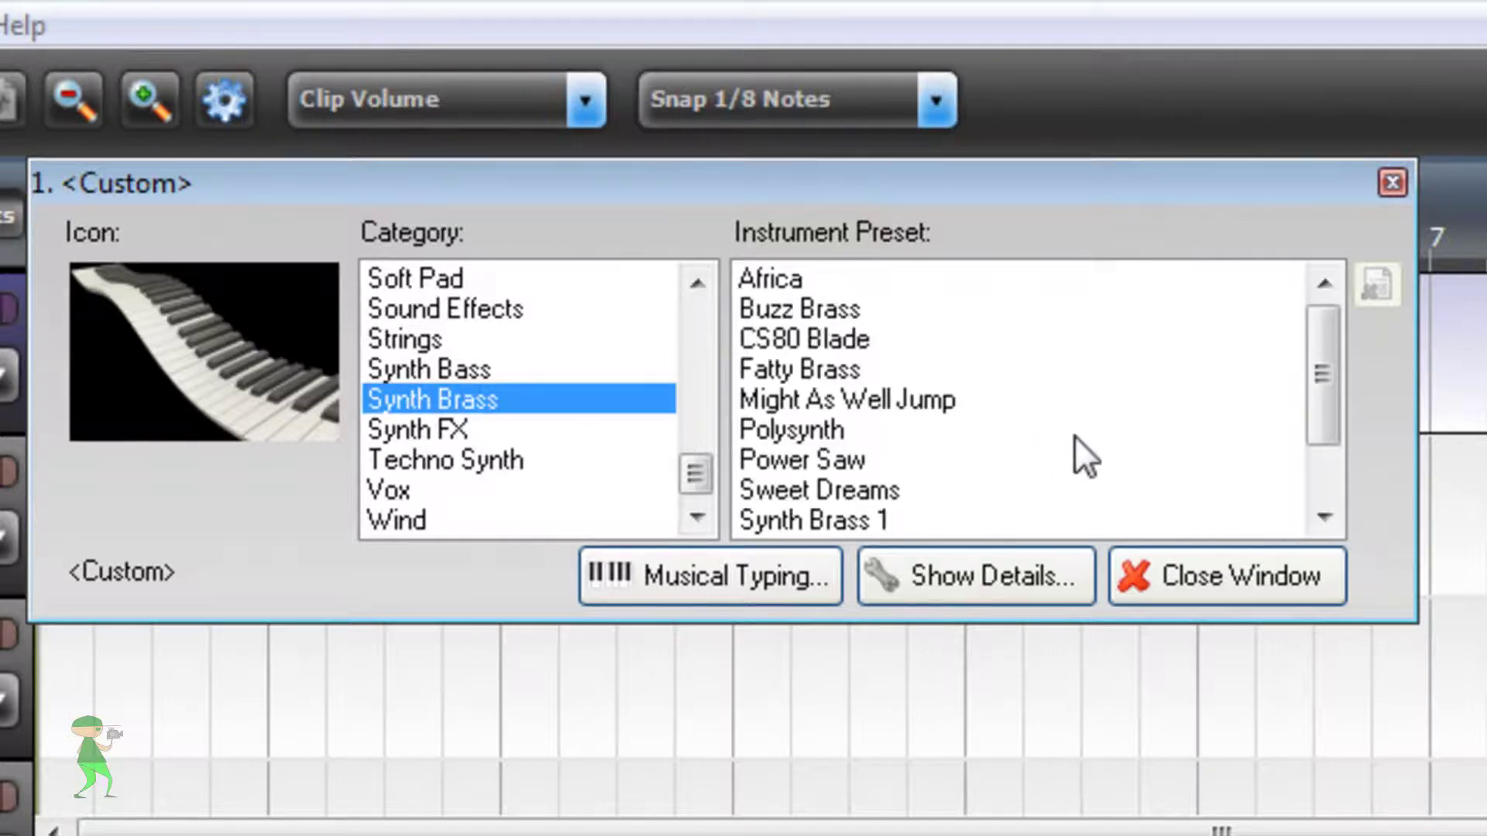
{"action": "left_click_drag", "start_coordinate": [1312, 388], "coordinate": [1184, 448]}
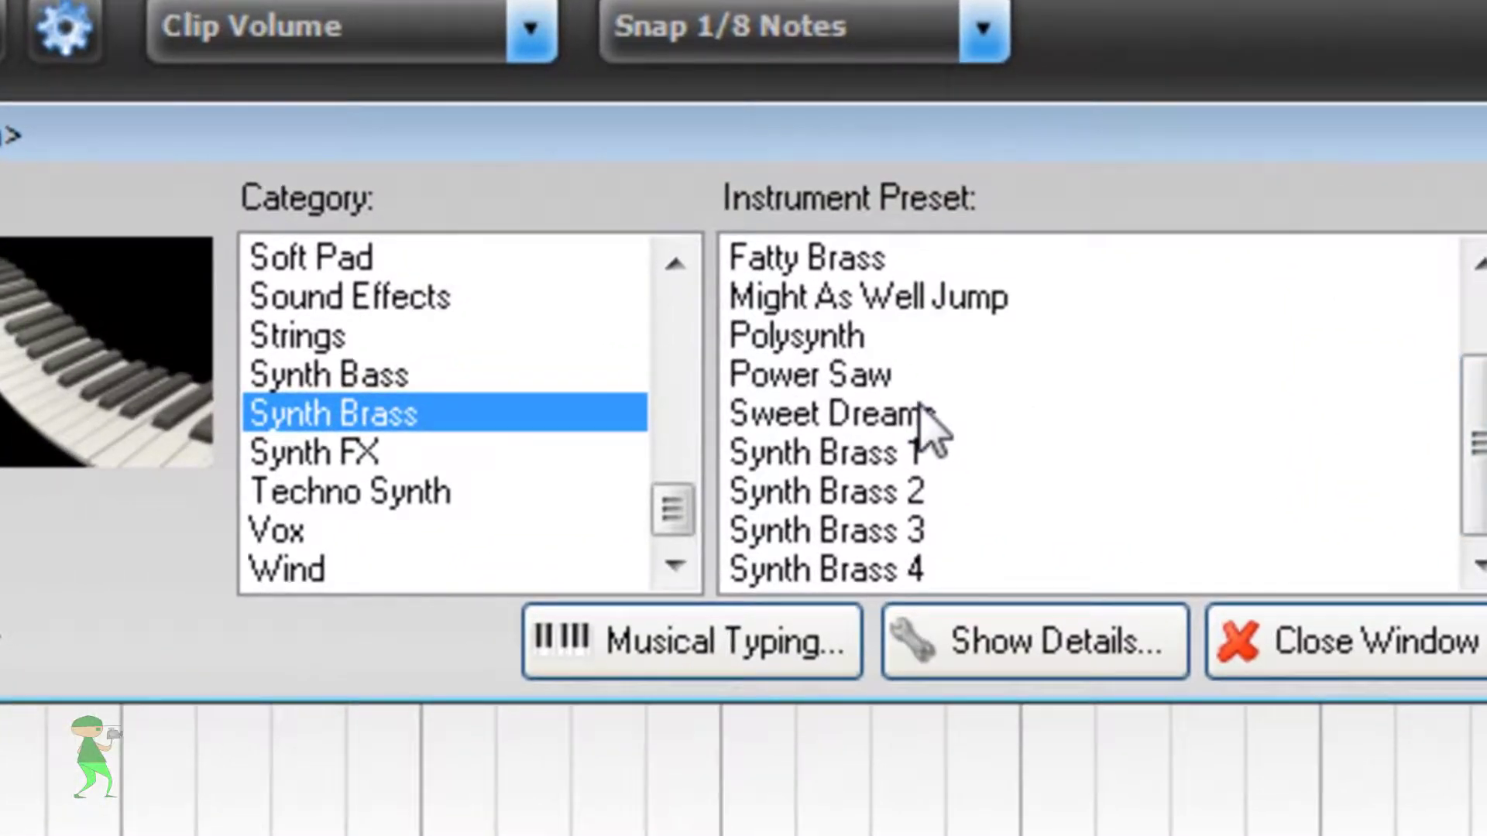
{"action": "left_click", "coordinate": [921, 409]}
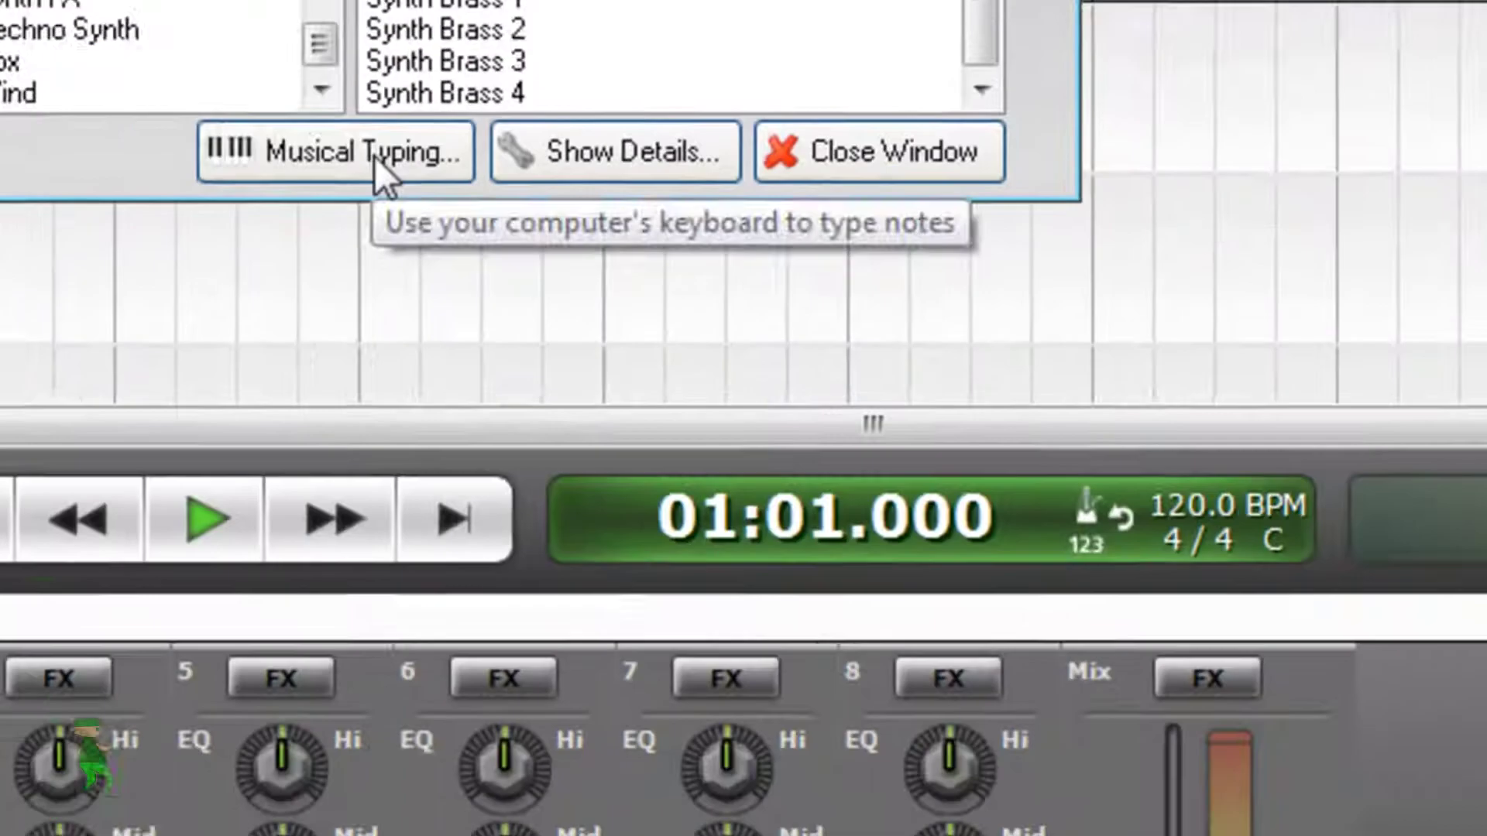
{"action": "left_click", "coordinate": [375, 156]}
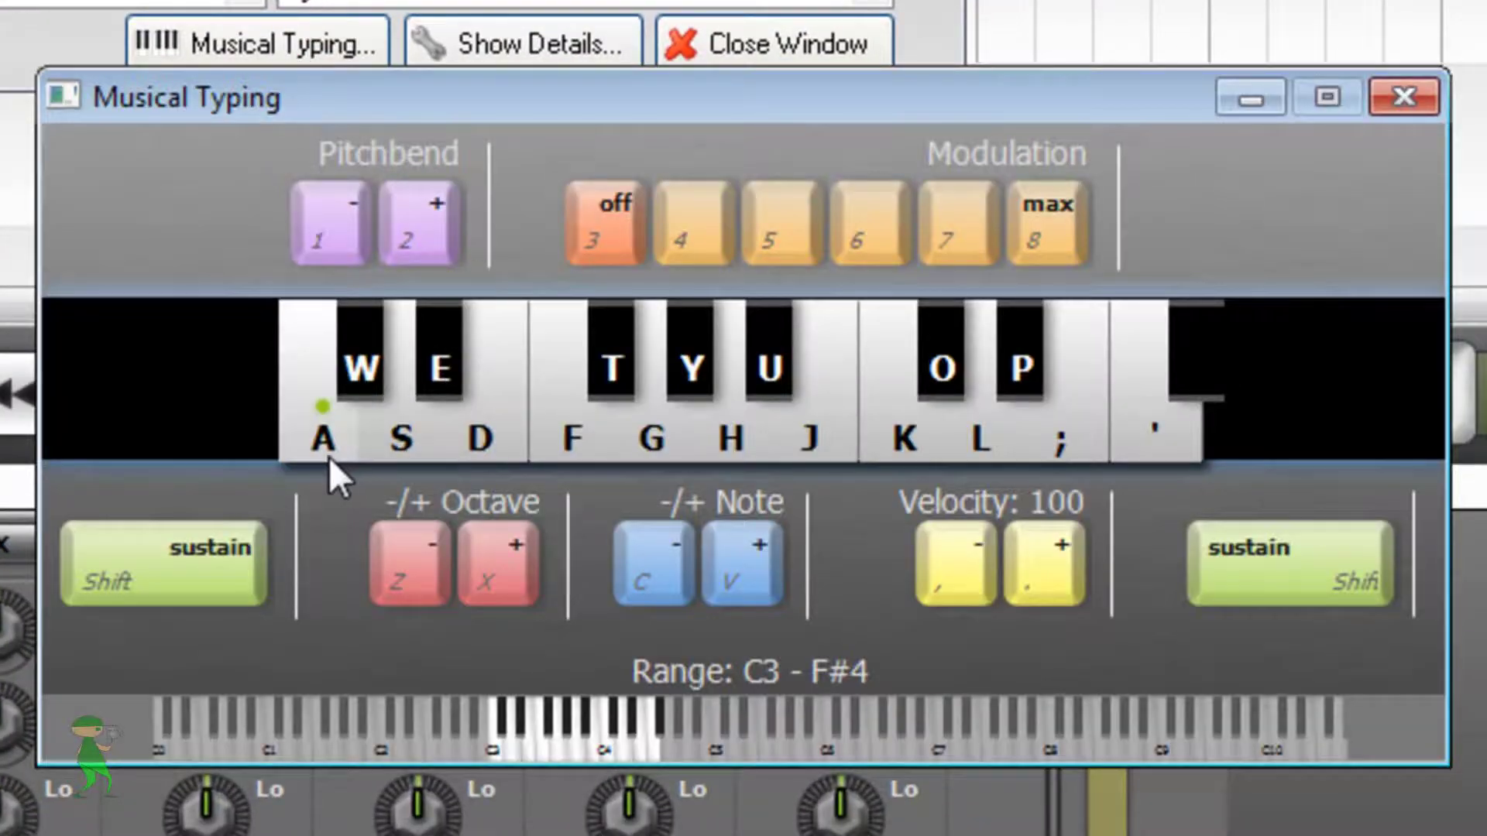
Audition Sweet Dreams with test notes A, D, F, G, A, then move the instrument window aside
{"action": "left_click", "coordinate": [616, 337]}
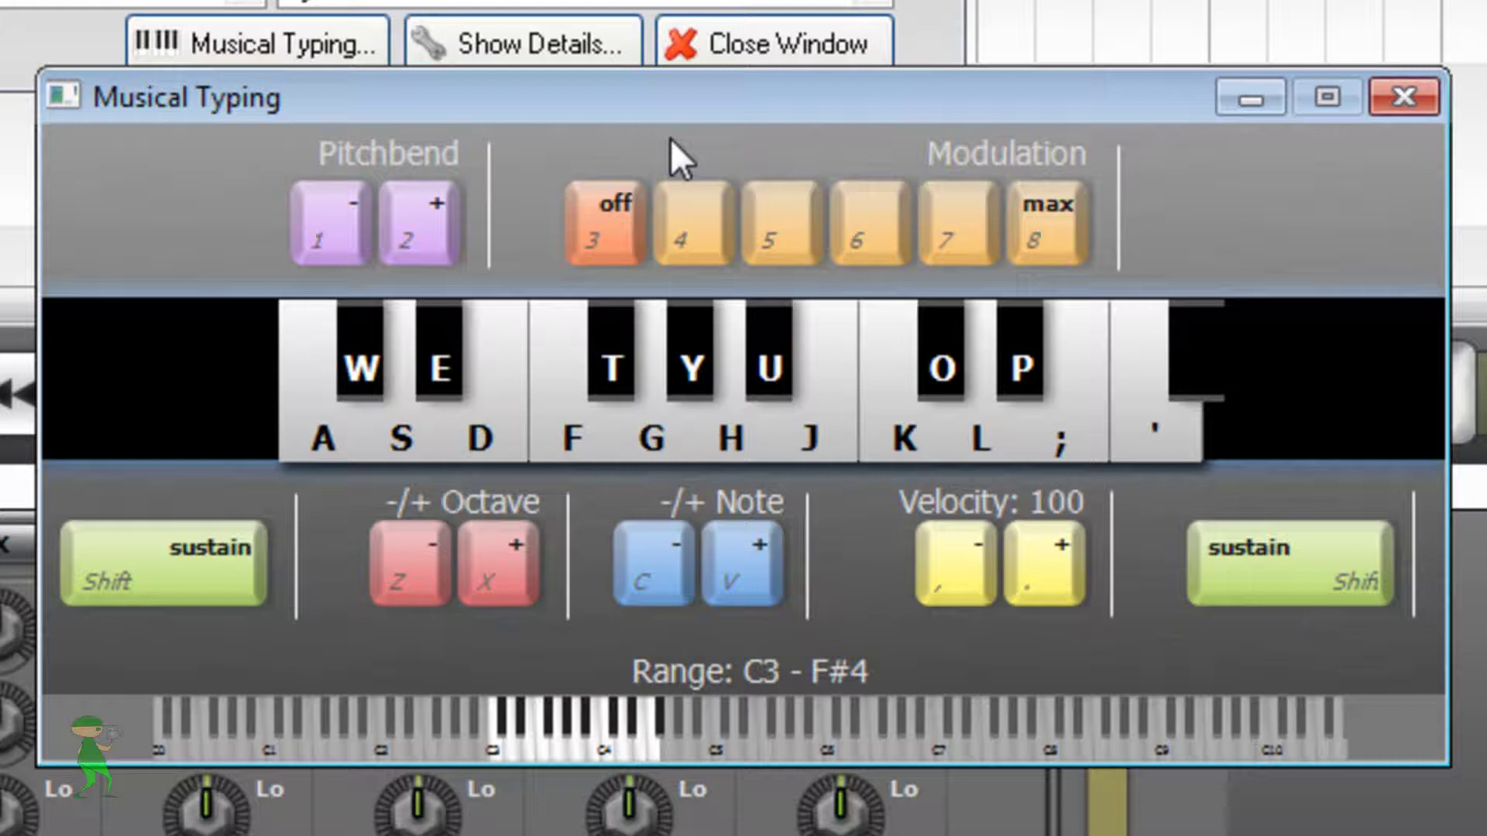
{"action": "key", "text": "a"}
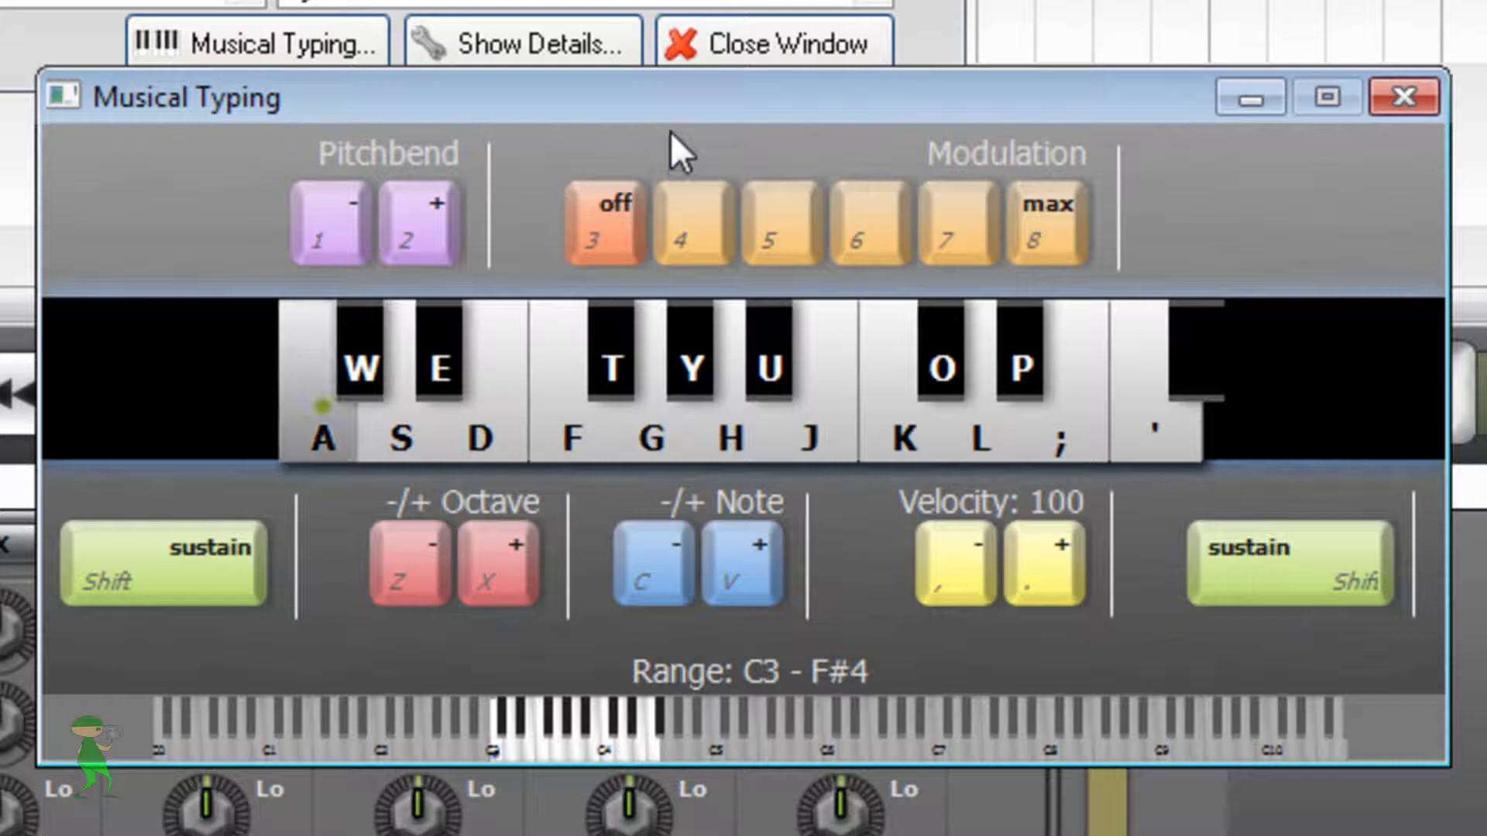
{"action": "key", "text": "d"}
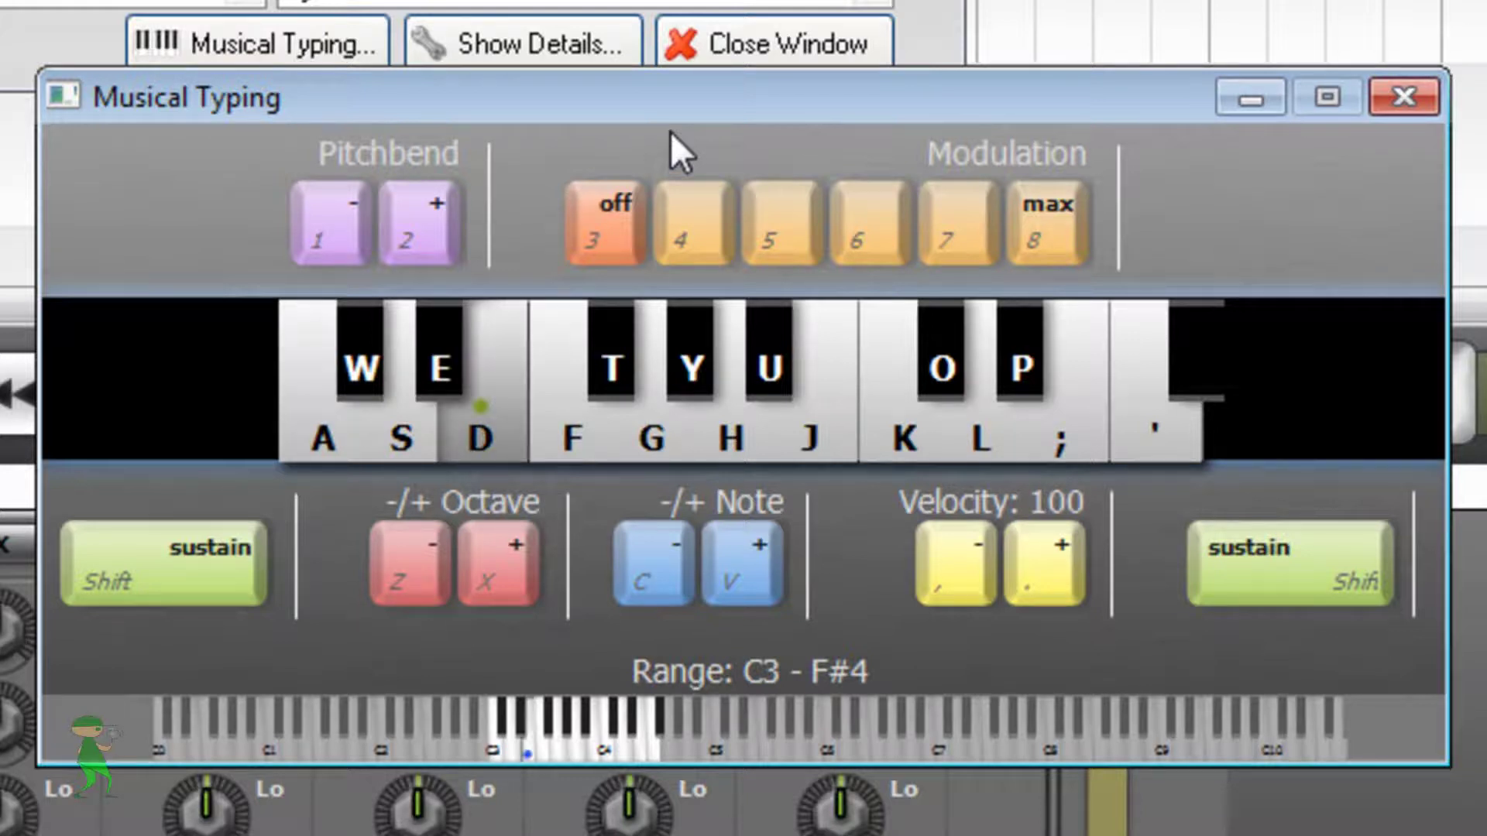
{"action": "key", "text": "f"}
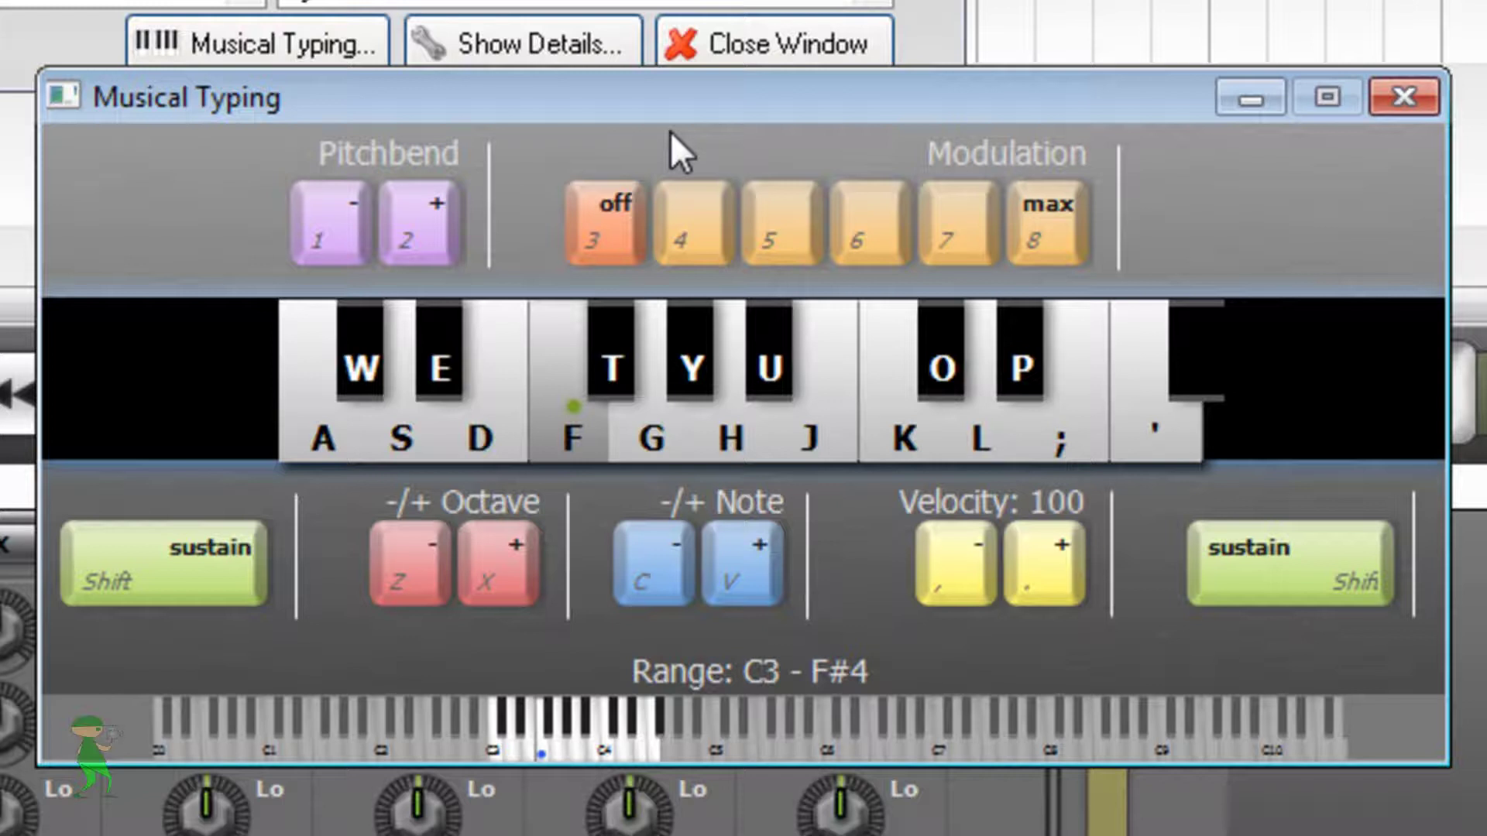
{"action": "key", "text": "g"}
{"action": "key", "text": "a"}
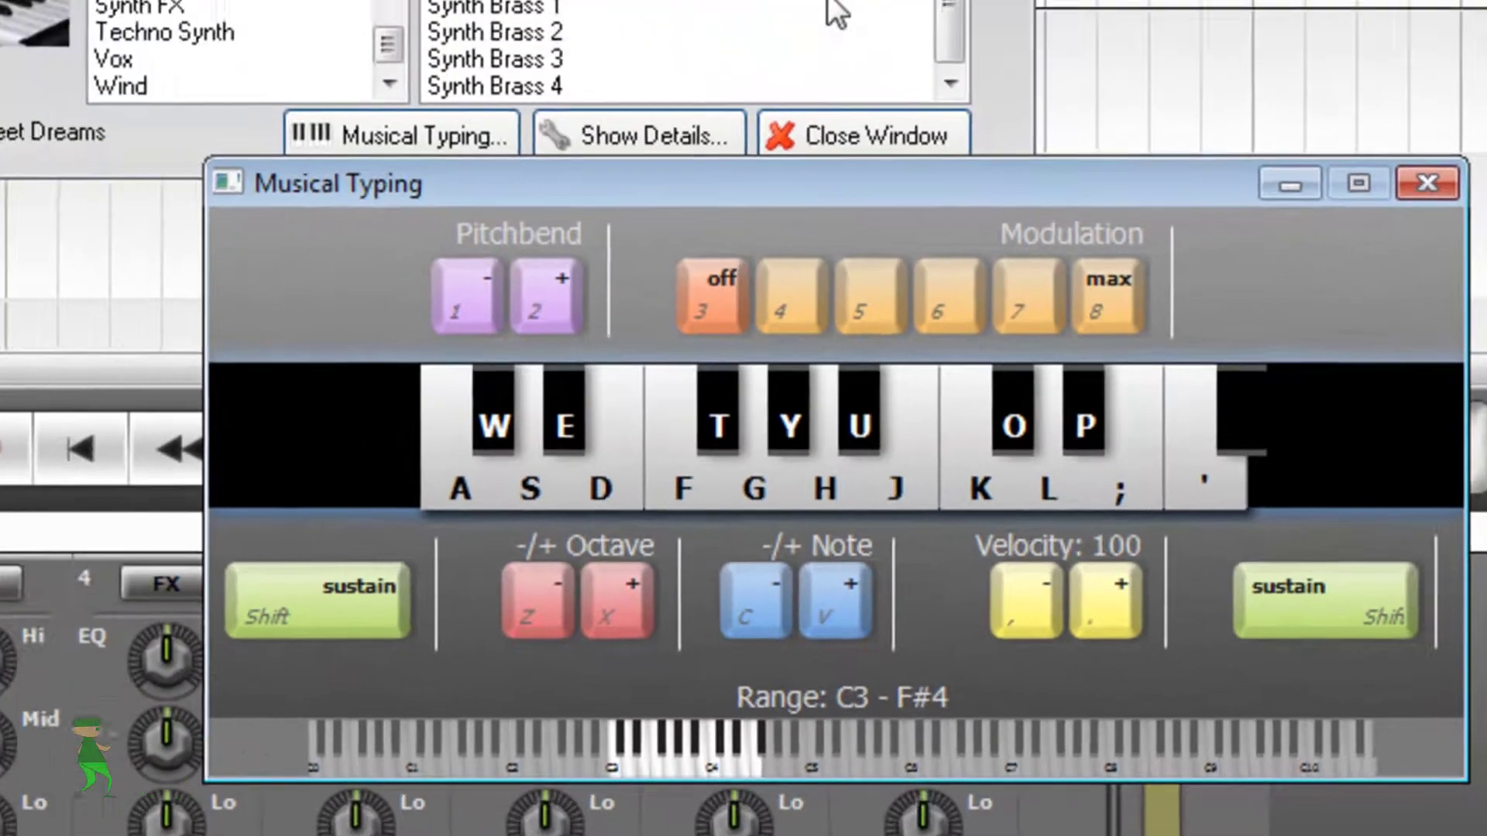
{"action": "left_click_drag", "start_coordinate": [754, 113], "coordinate": [1224, 188]}
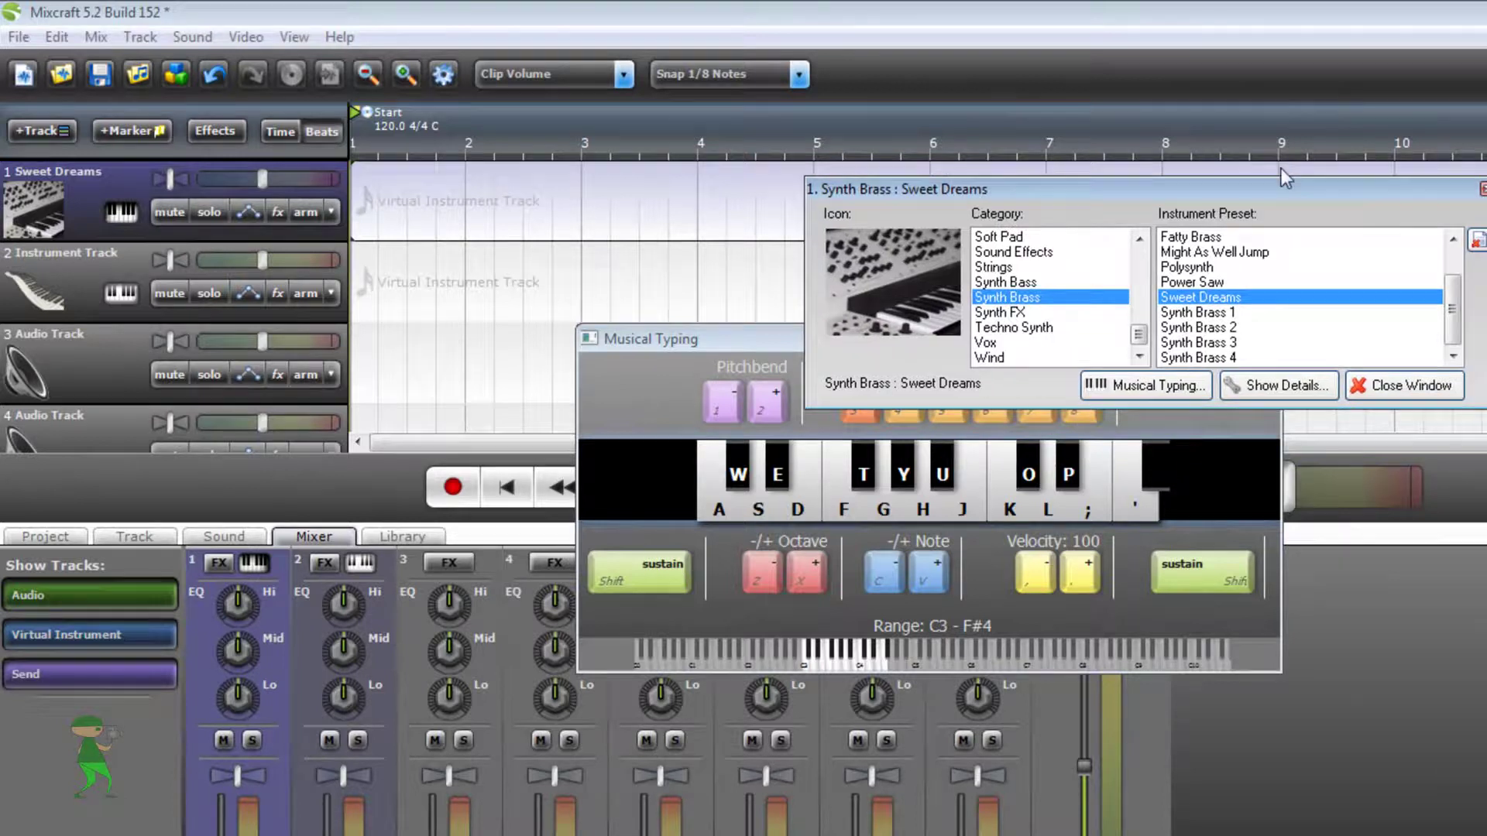
{"action": "left_click_drag", "start_coordinate": [1420, 187], "coordinate": [1337, 175]}
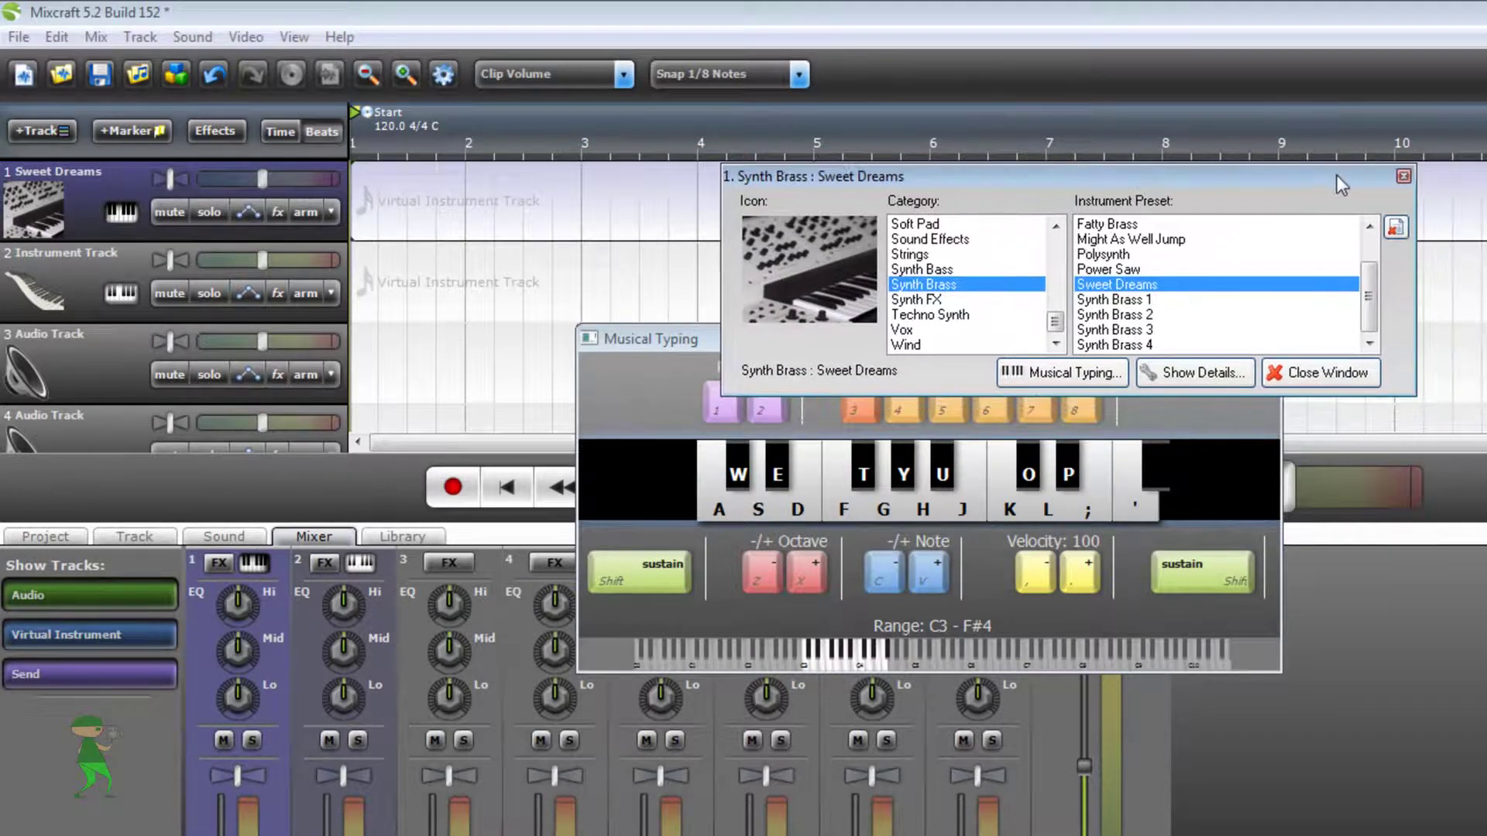
Close the Synth Brass window, show the Project settings (tempo 120, C), and turn the metronome on
{"action": "left_click", "coordinate": [1403, 178]}
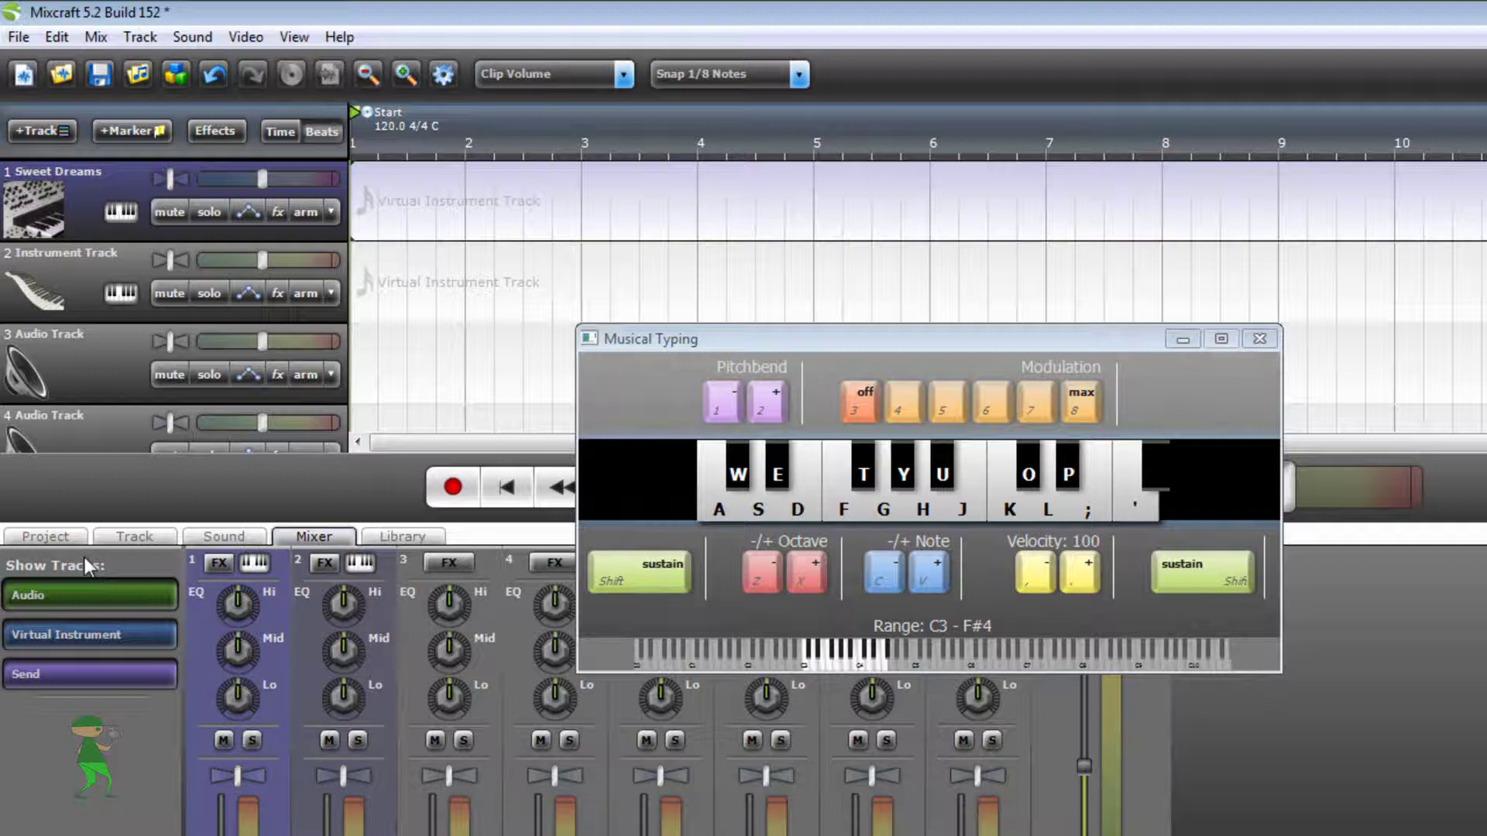
{"action": "left_click", "coordinate": [57, 541]}
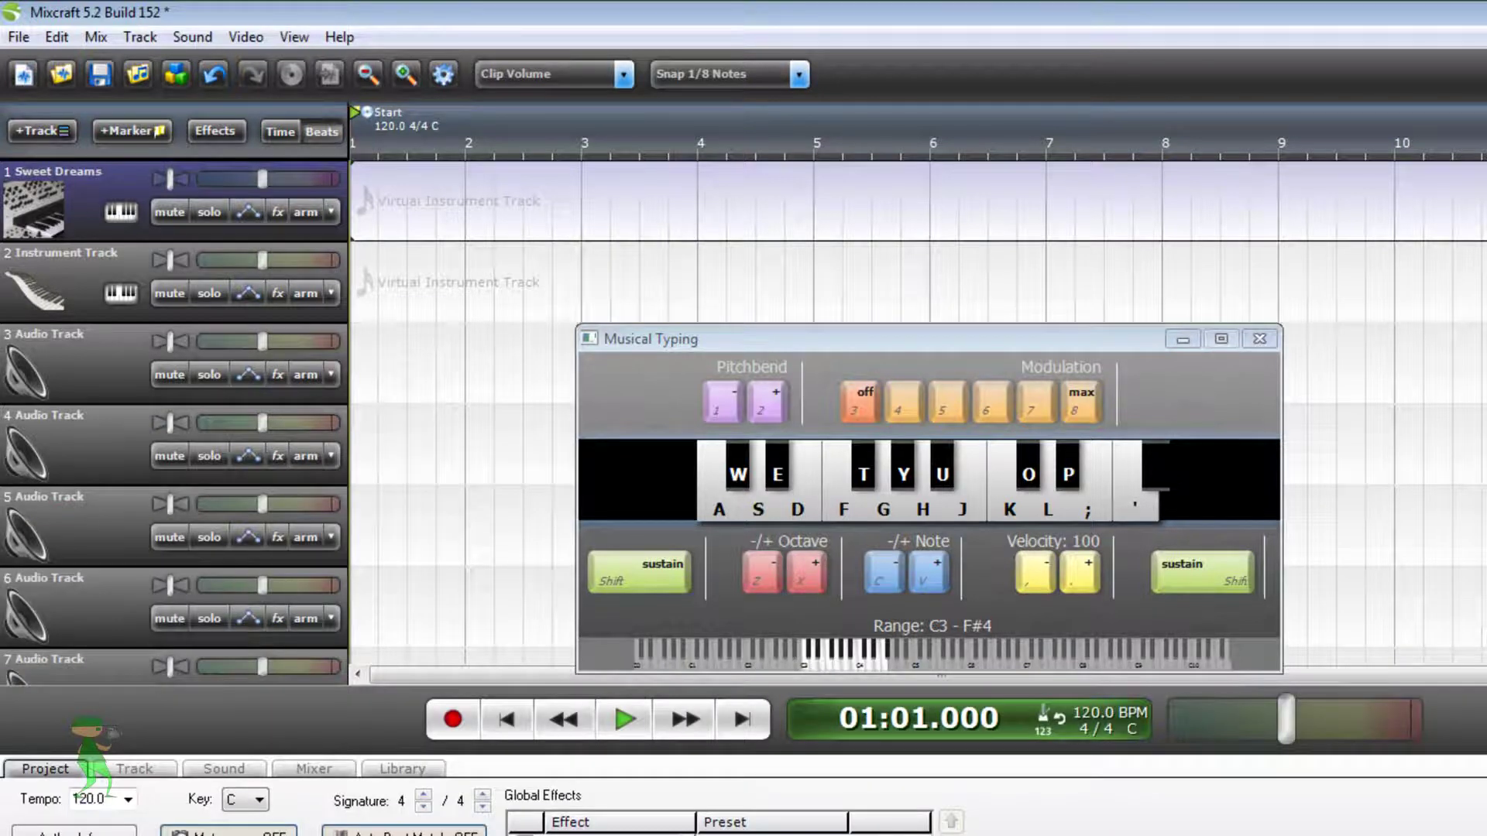
{"action": "left_click", "coordinate": [228, 832]}
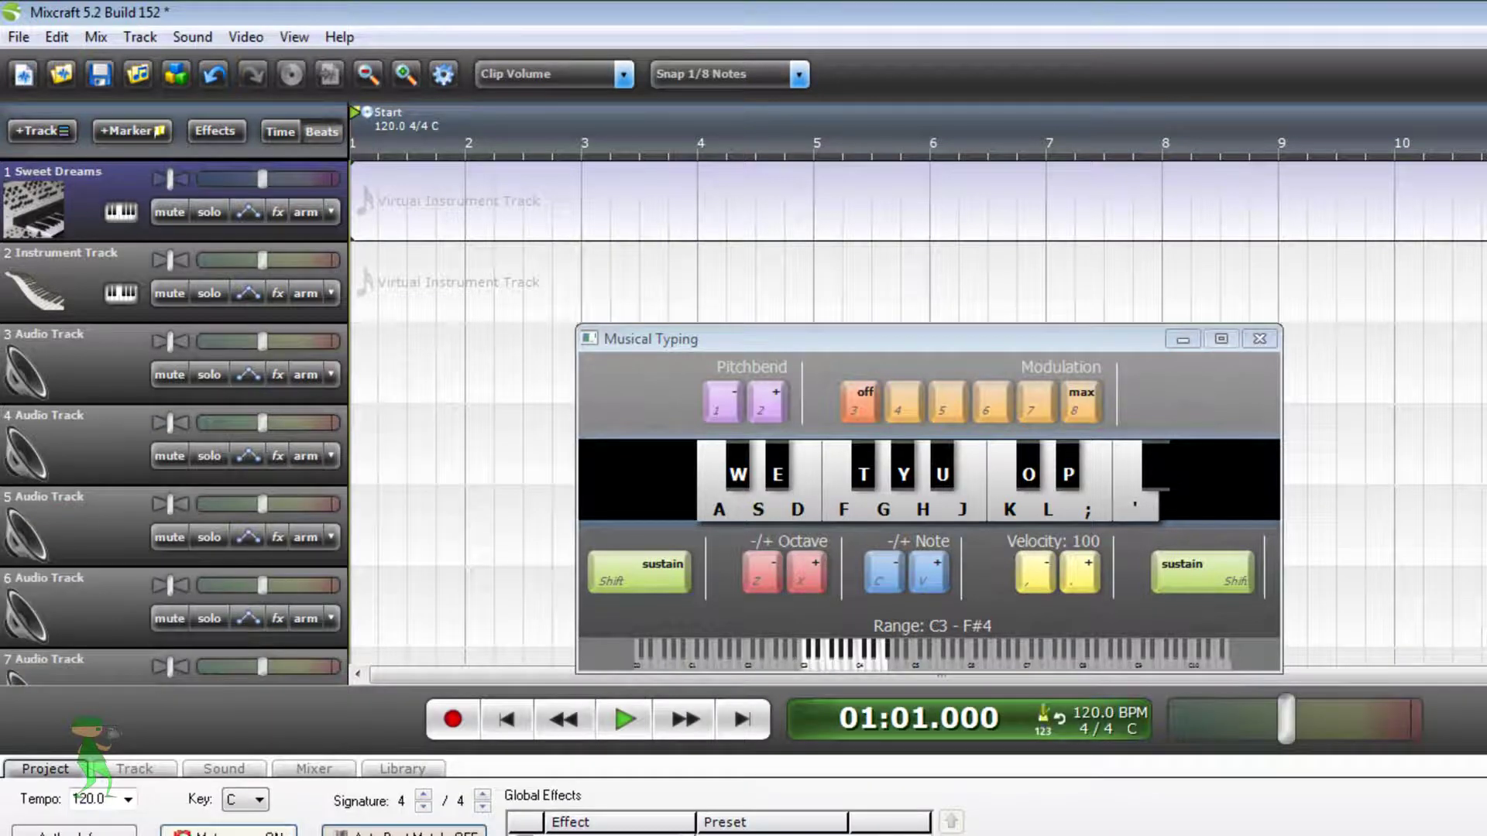
Record a note pattern (A, D, F, G, A, D, F) onto track 1 as clip 01 Sweet Dreams
{"action": "left_click", "coordinate": [452, 722]}
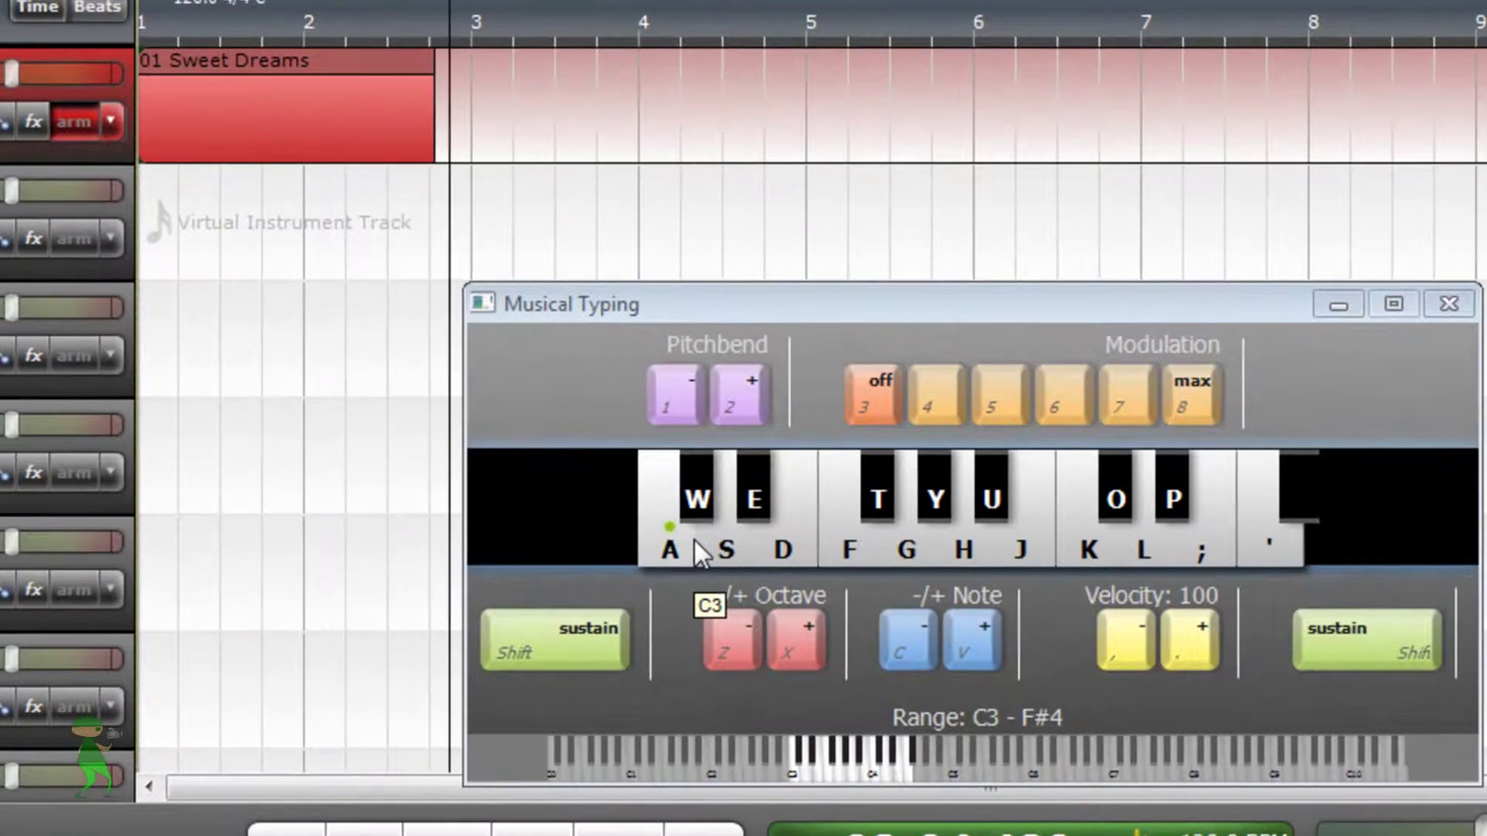
{"action": "left_click", "coordinate": [692, 539]}
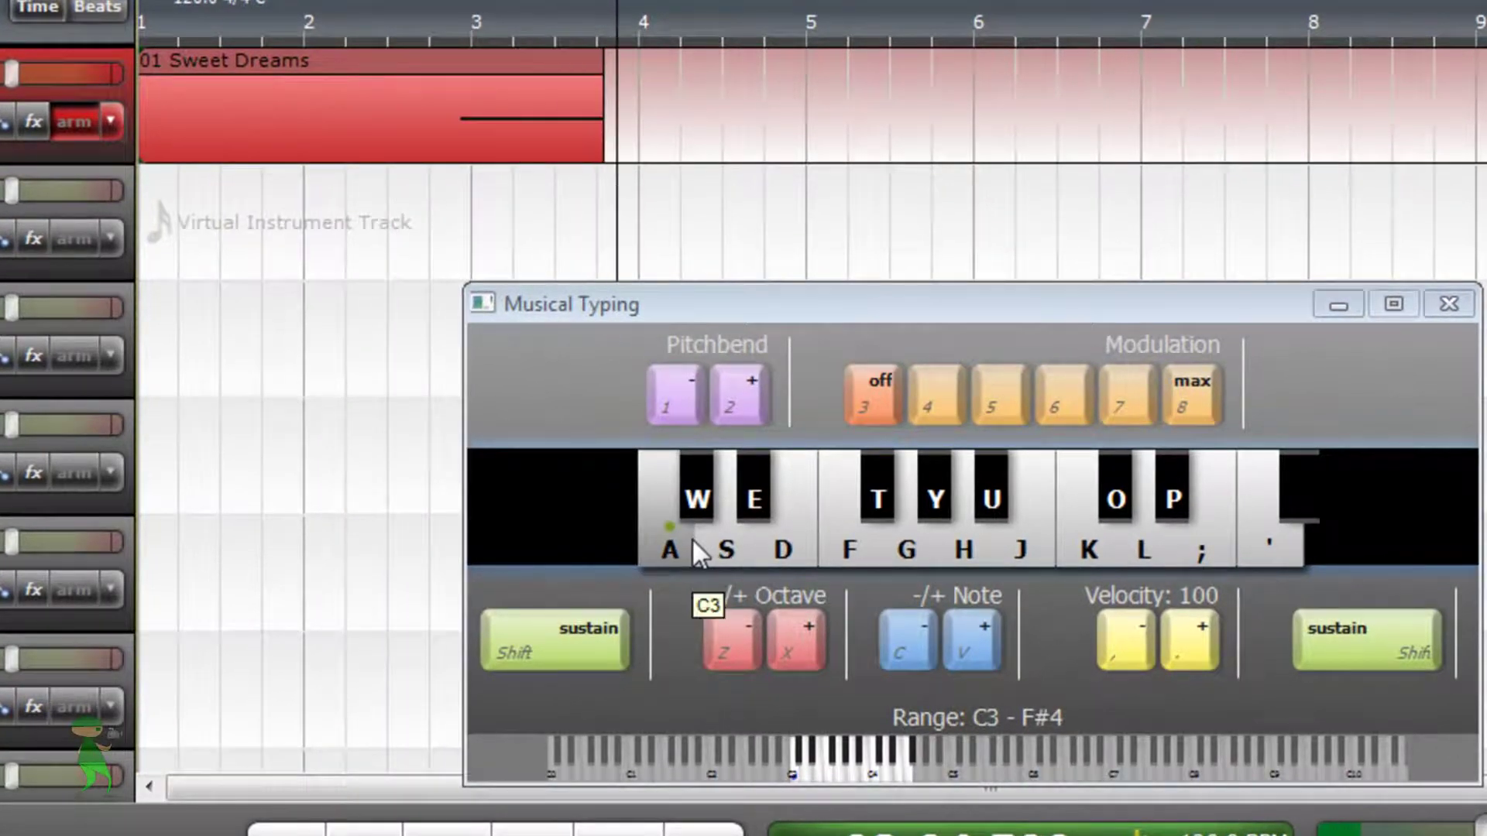
{"action": "key", "text": "d"}
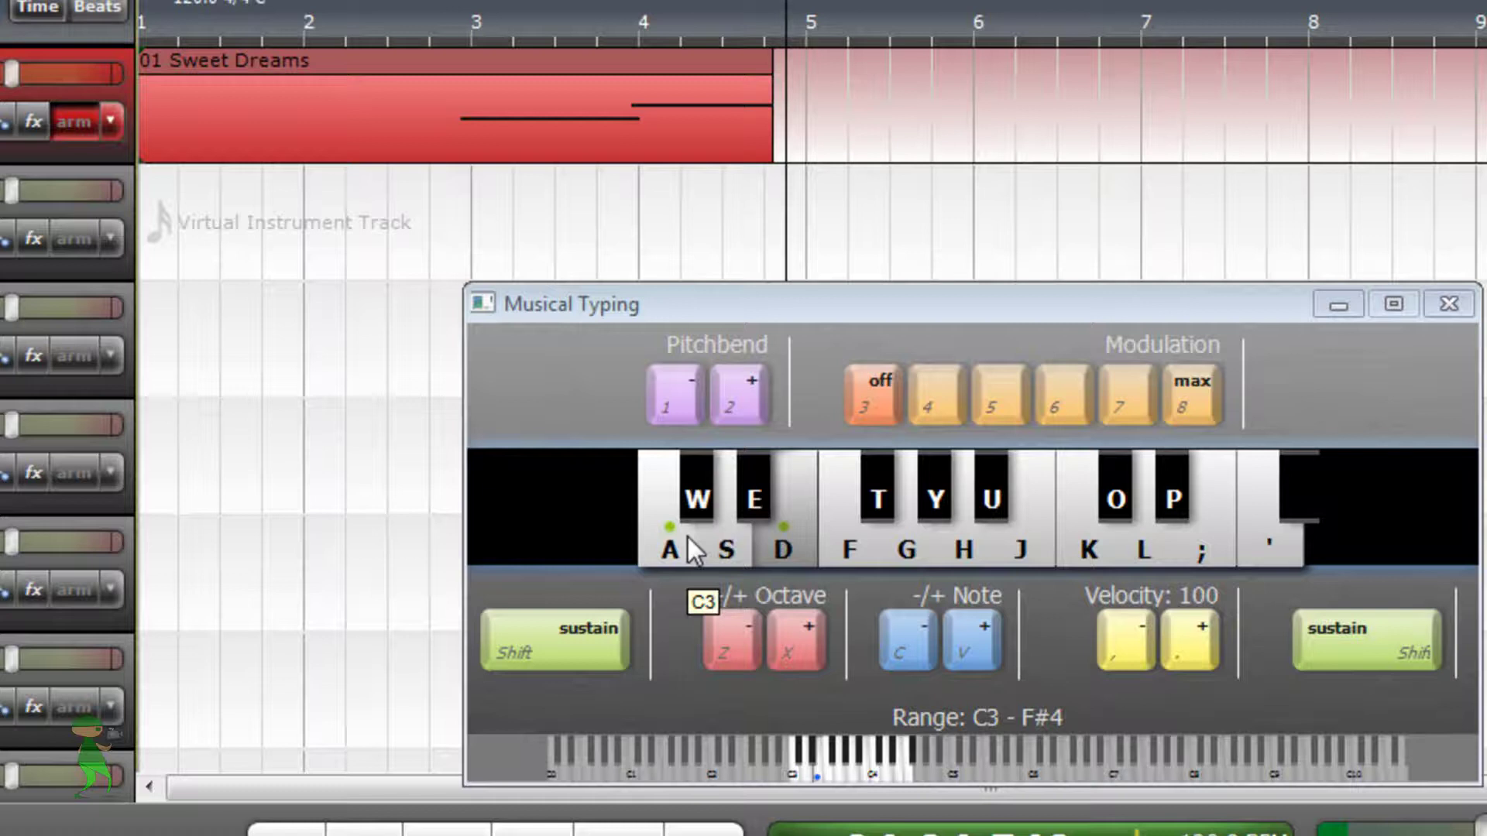
{"action": "key", "text": "f"}
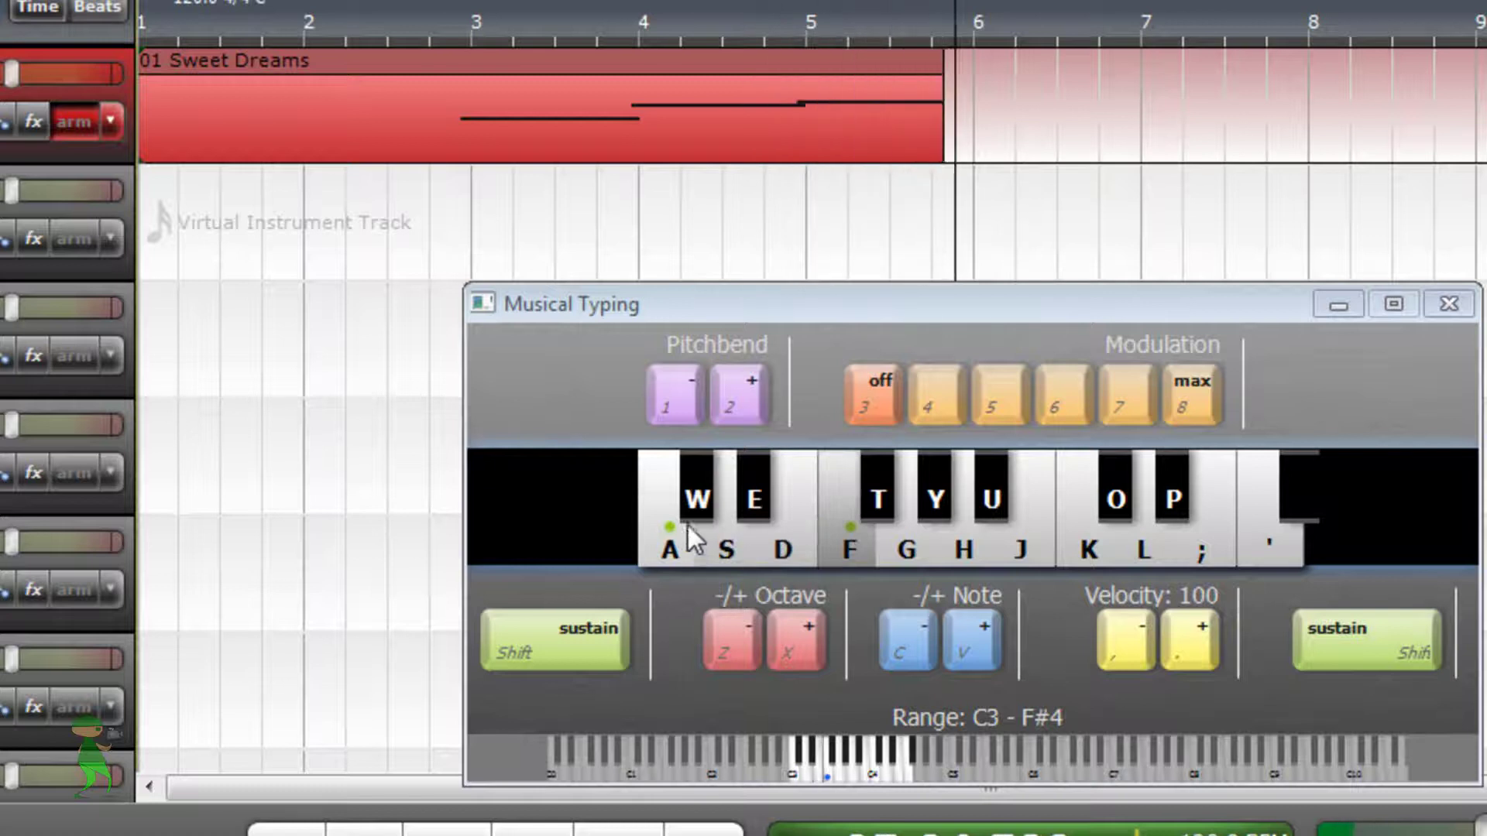
{"action": "key", "text": "g"}
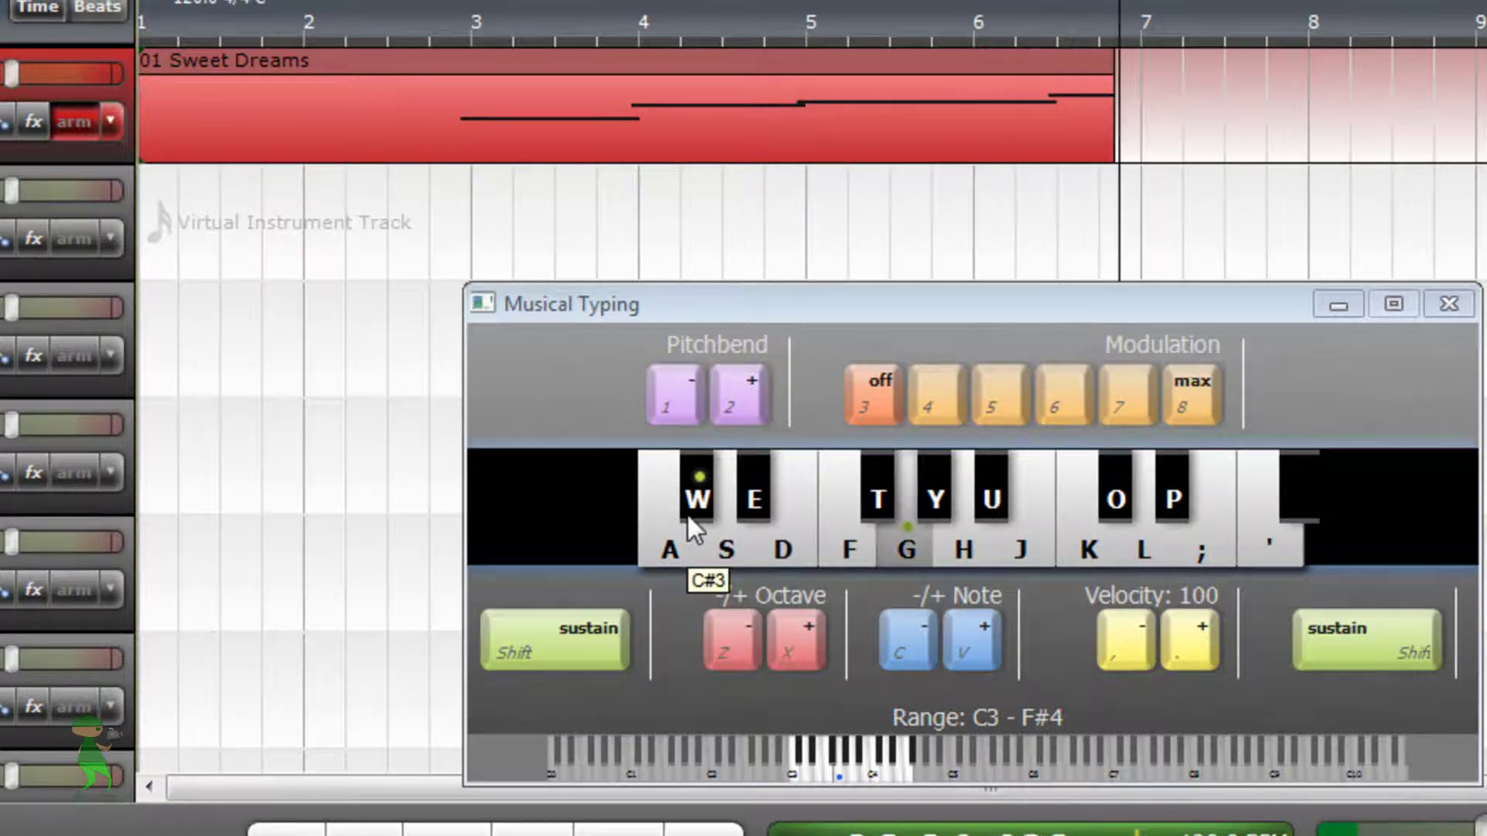
{"action": "key", "text": "a"}
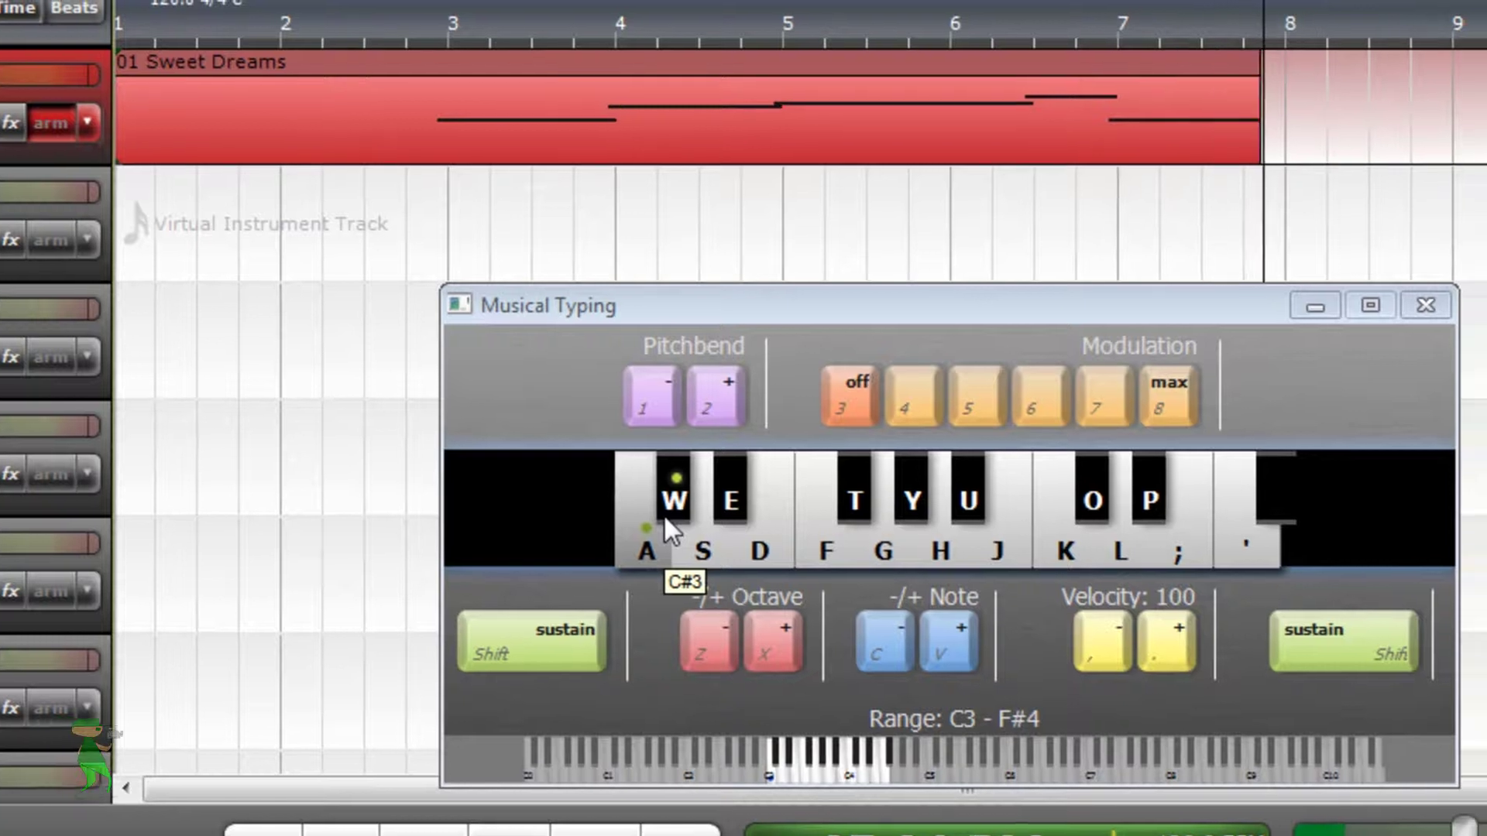
{"action": "key", "text": "d"}
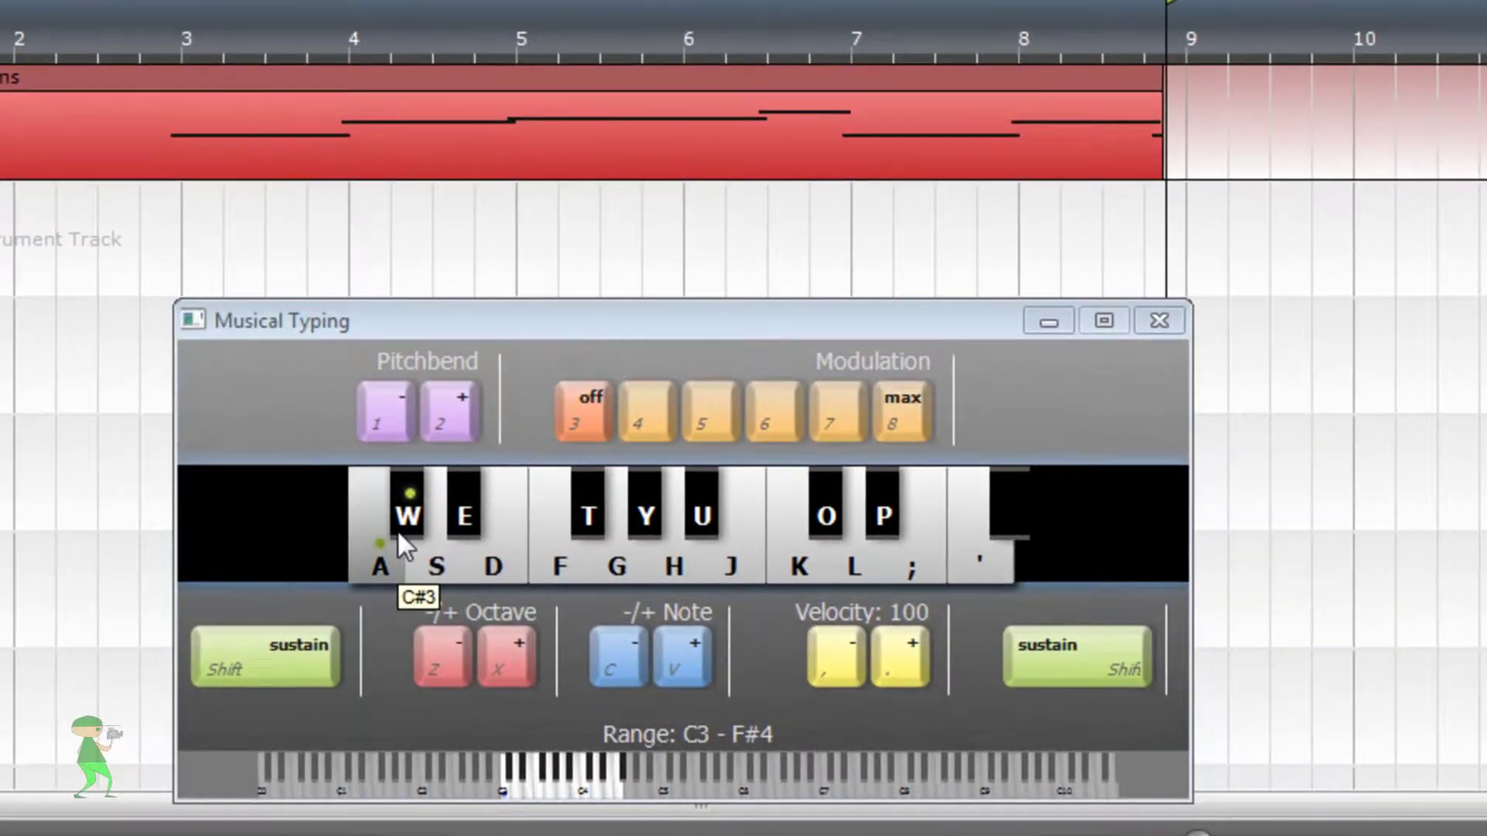
{"action": "key", "text": "f"}
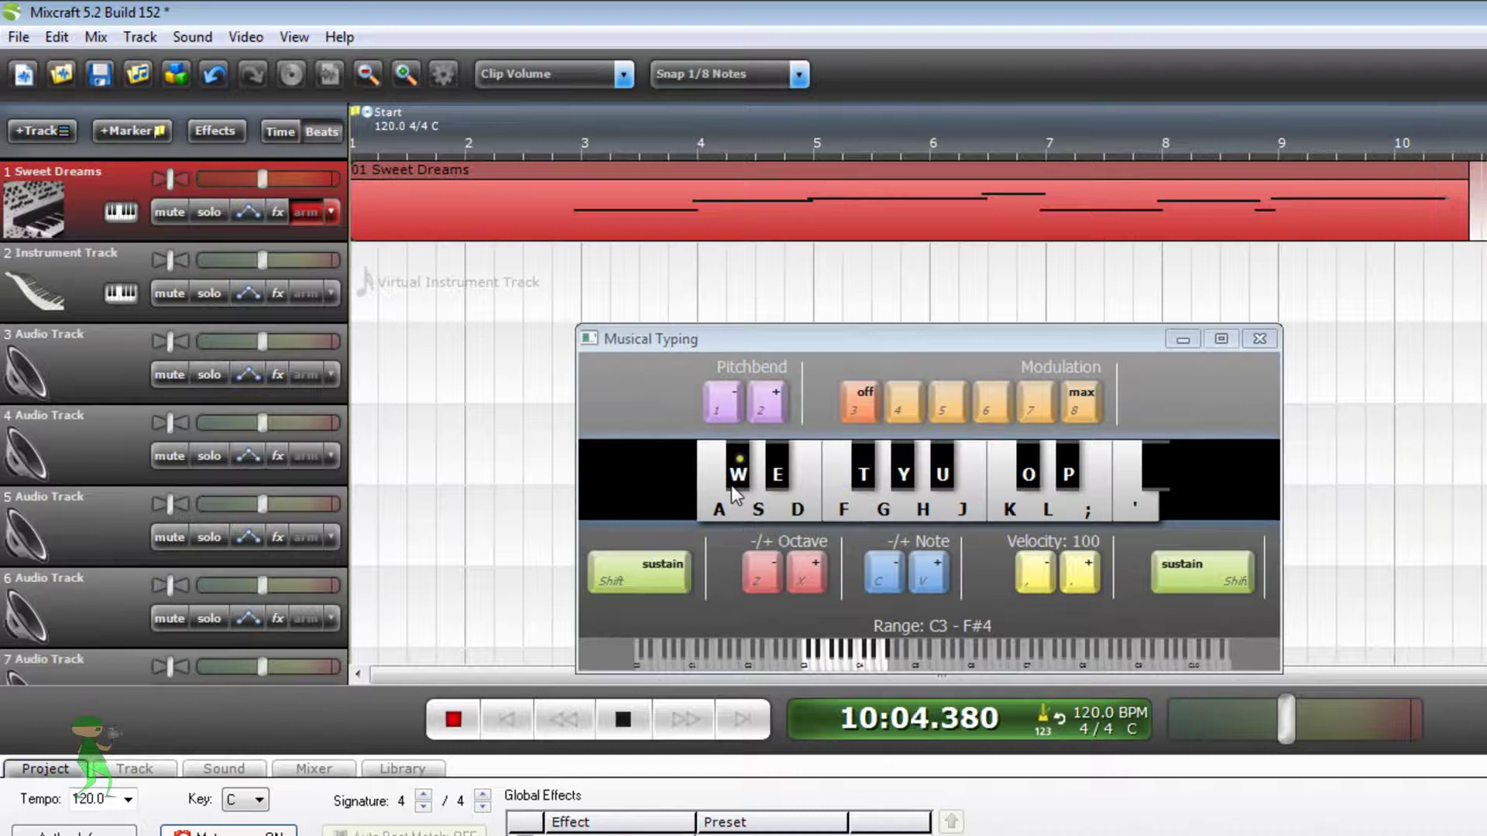
{"action": "key", "text": "space"}
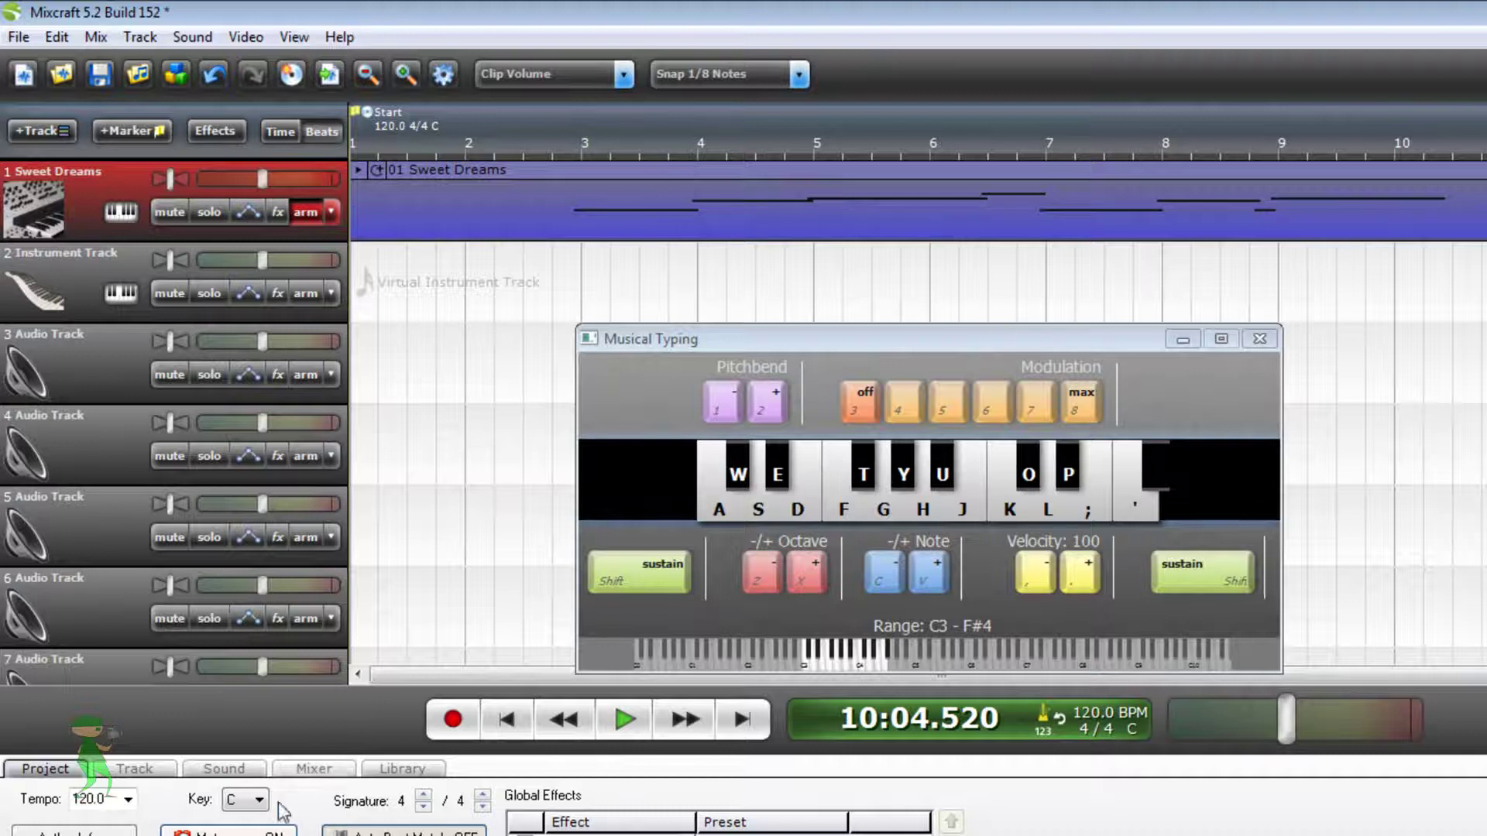
Turn the metronome off and add Classic Auto-Filter to track 1's effect list, showing its presets
{"action": "left_click", "coordinate": [228, 834]}
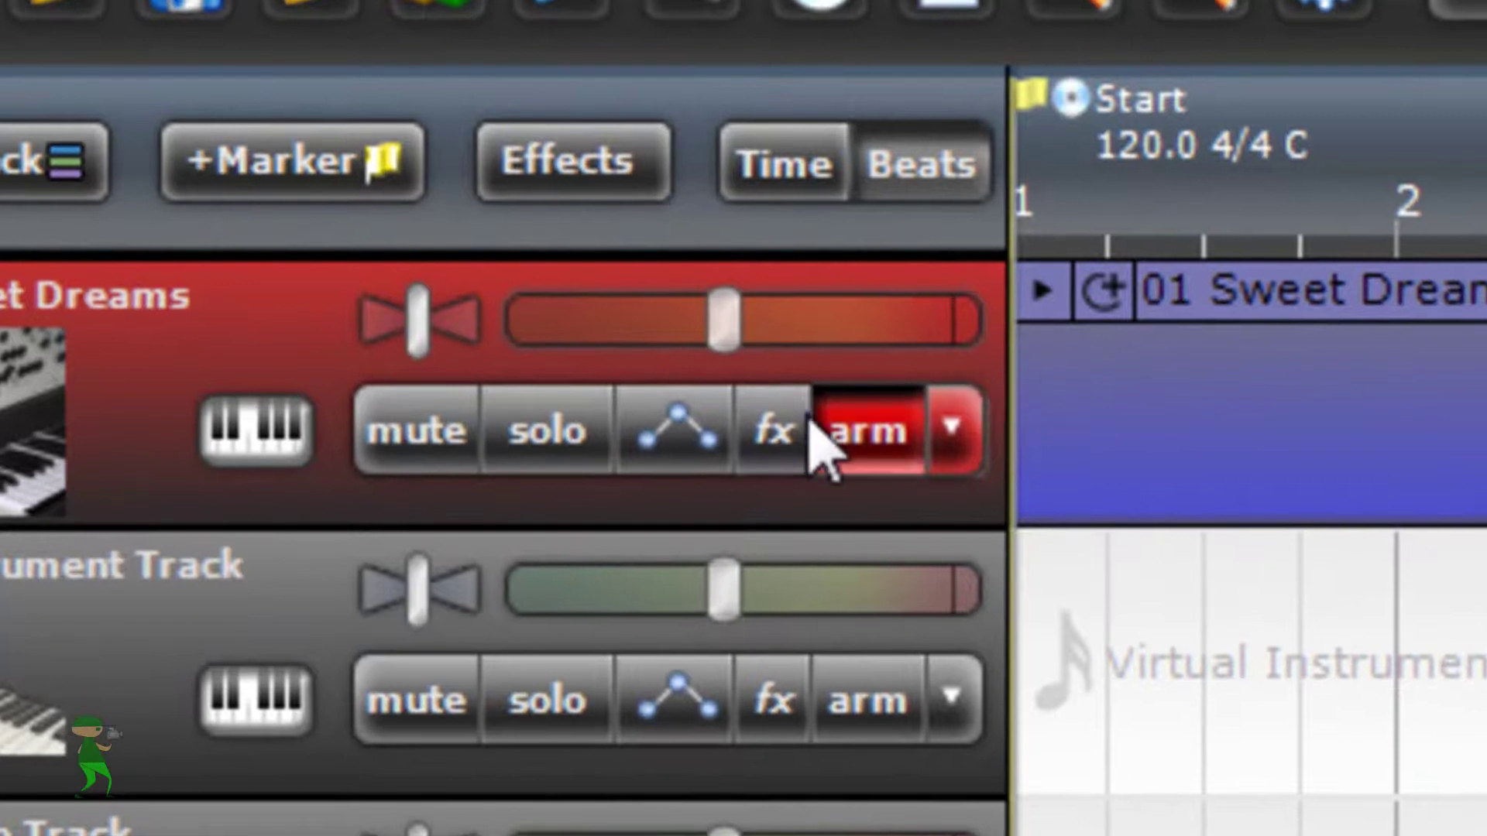
{"action": "left_click", "coordinate": [790, 434]}
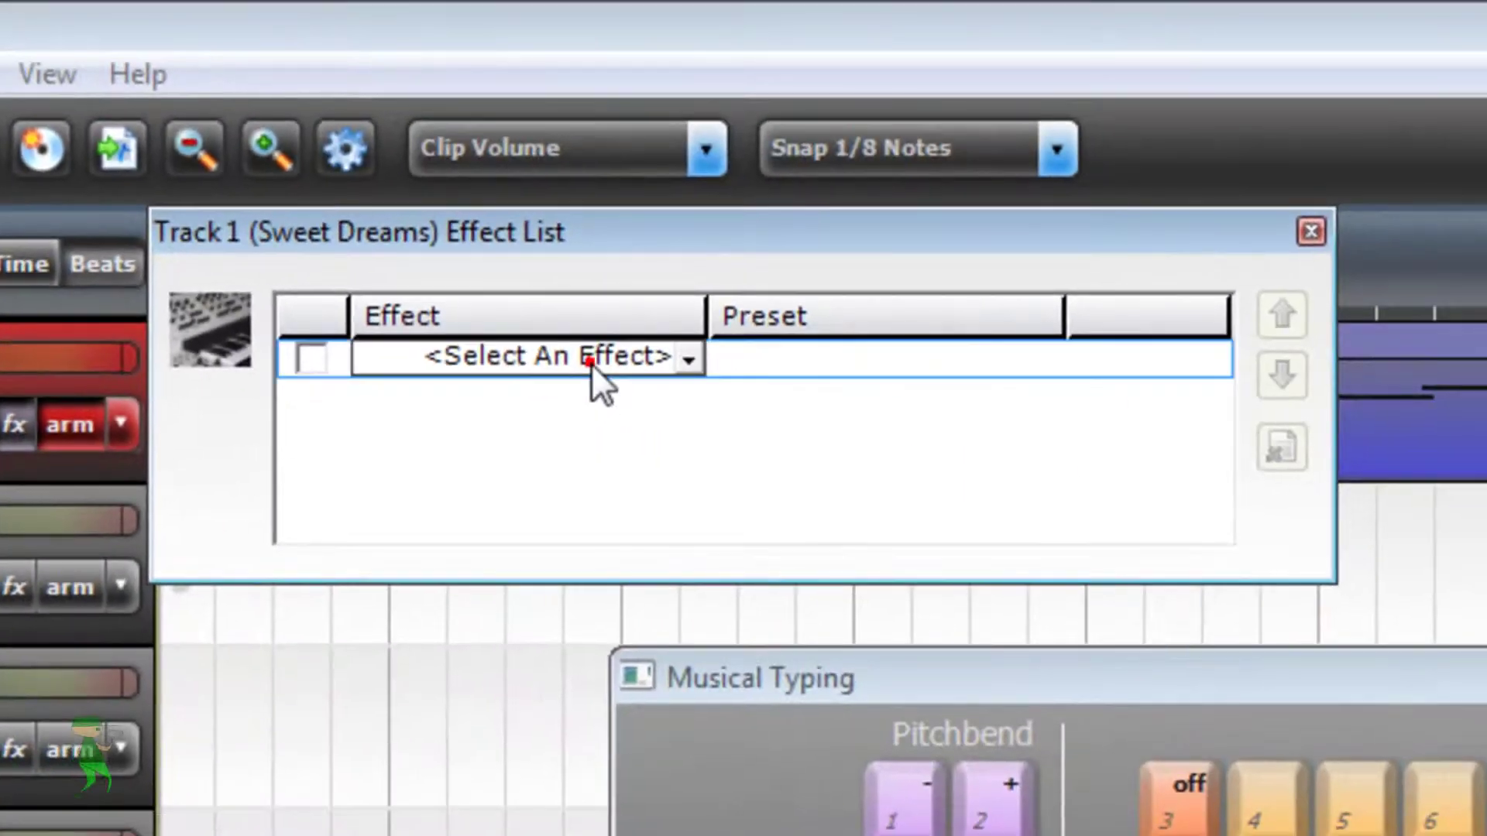
{"action": "left_click", "coordinate": [847, 348]}
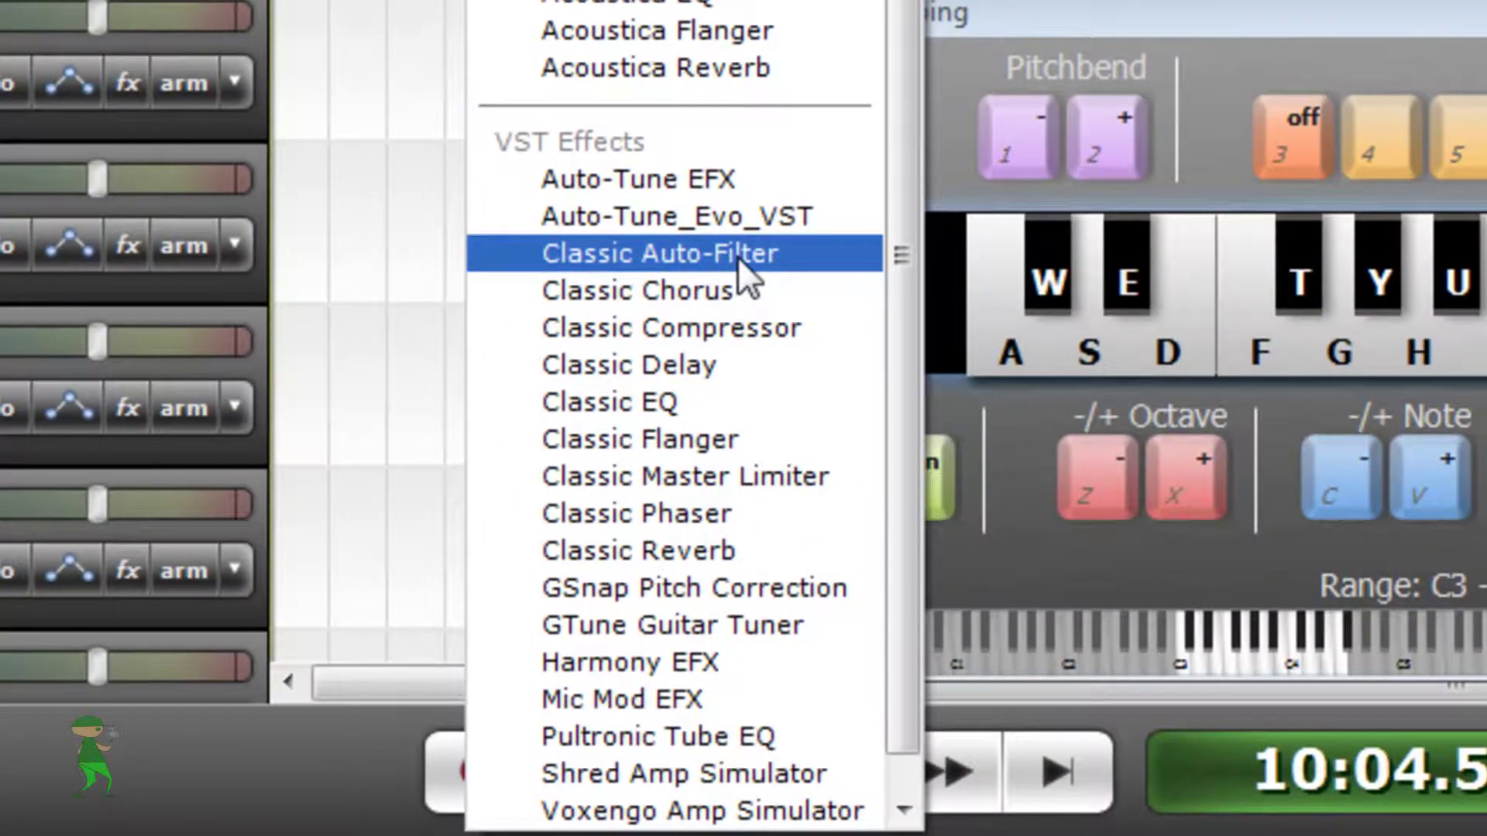
{"action": "left_click", "coordinate": [738, 258]}
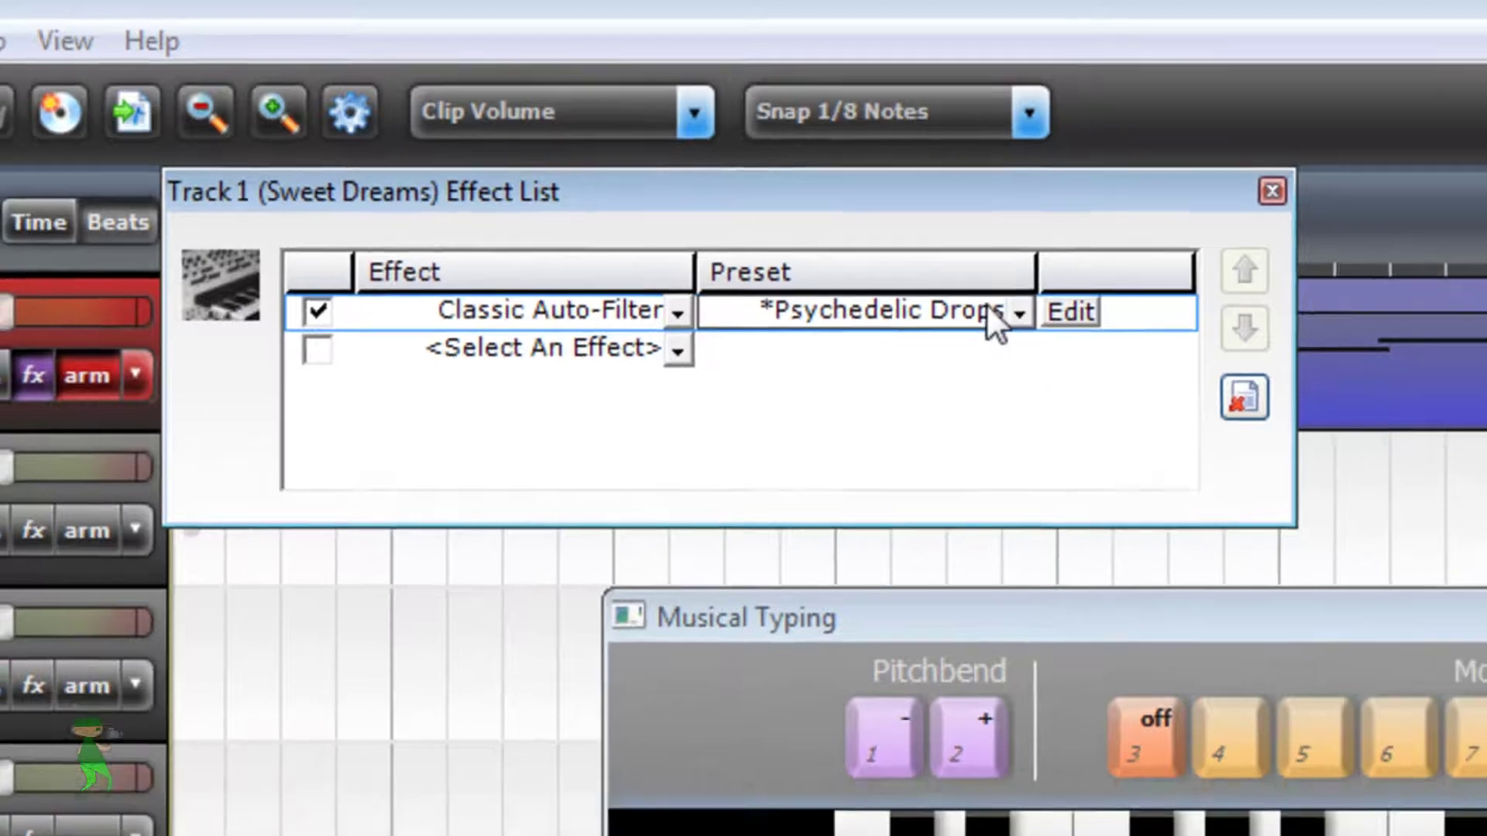
{"action": "left_click", "coordinate": [1058, 348]}
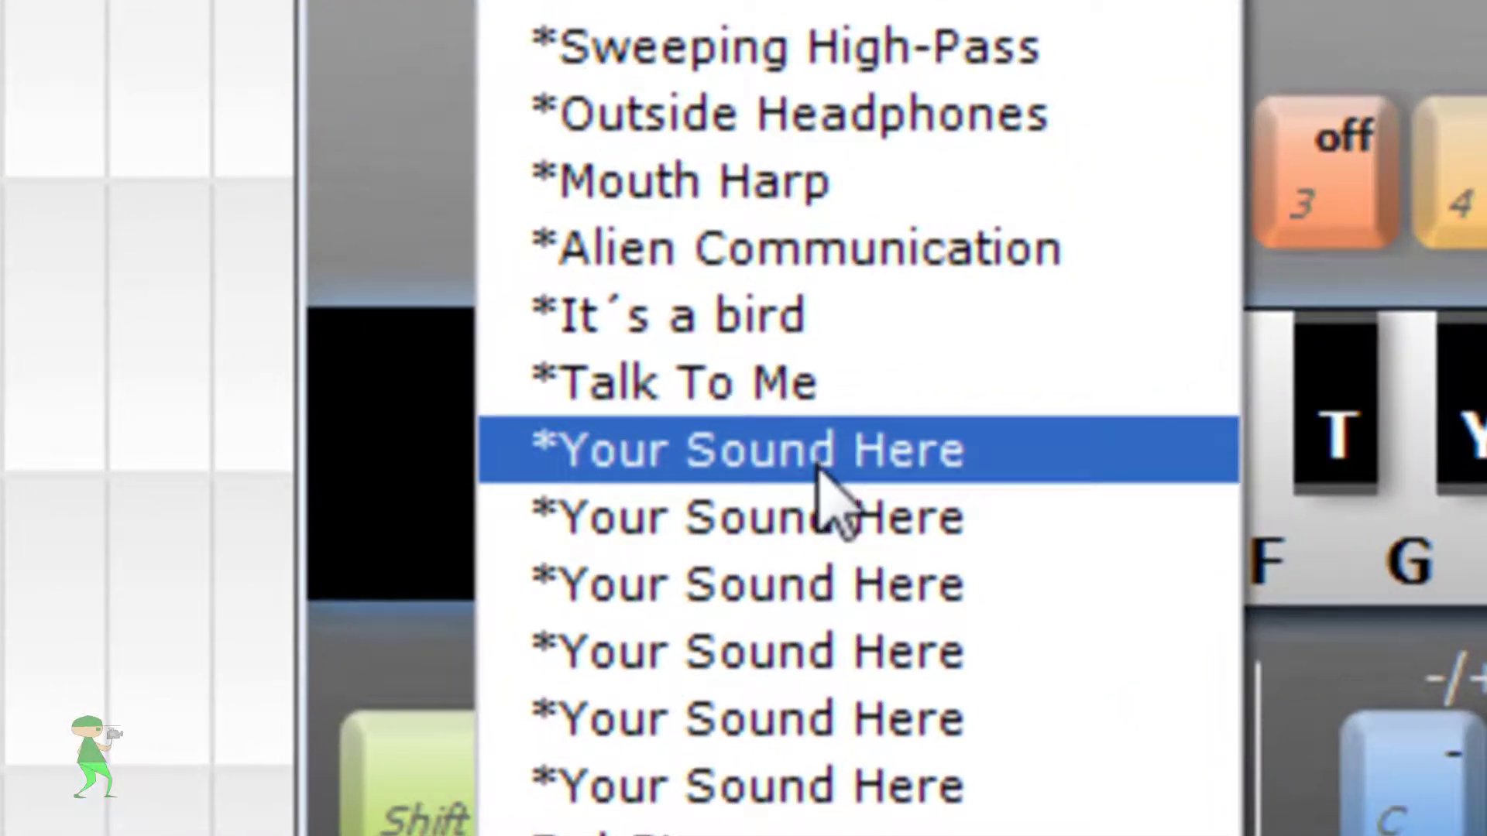
Edit the Classic Auto-Filter in full view and raise its LFO Depth to about 54%
{"action": "left_click", "coordinate": [817, 517]}
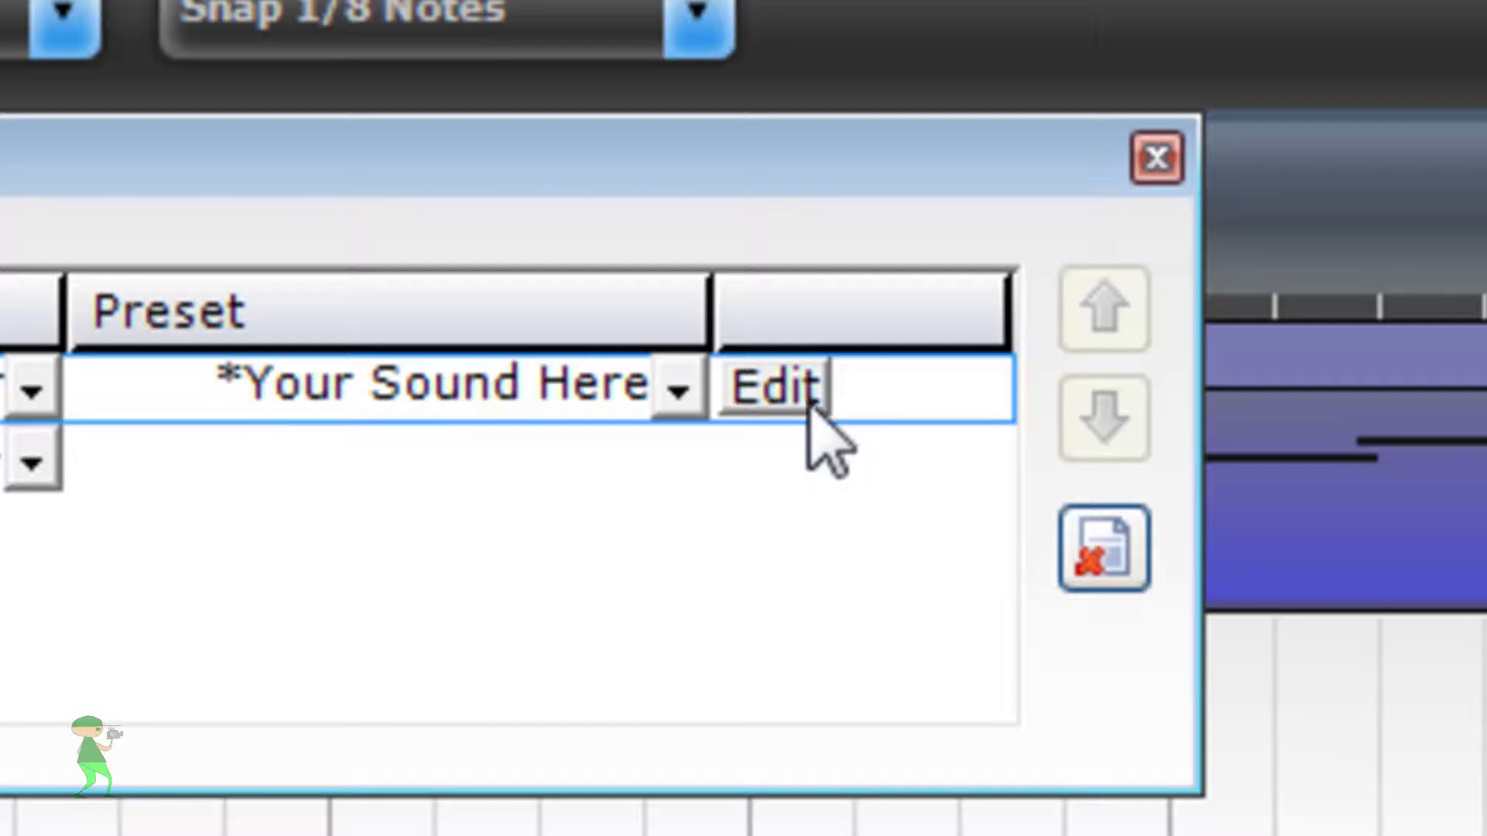
{"action": "left_click", "coordinate": [806, 396]}
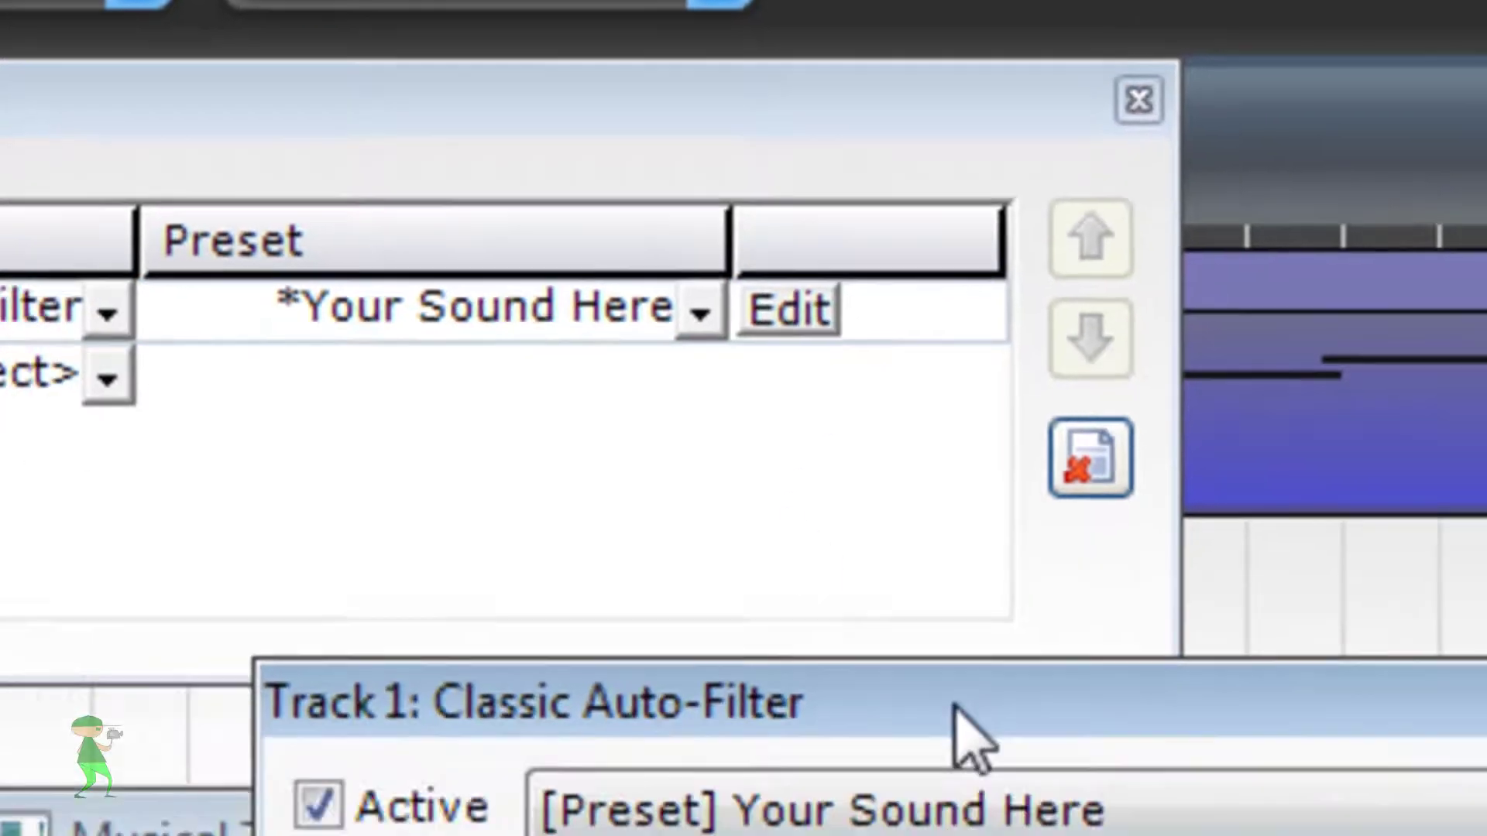
{"action": "left_click_drag", "start_coordinate": [971, 735], "coordinate": [575, 505]}
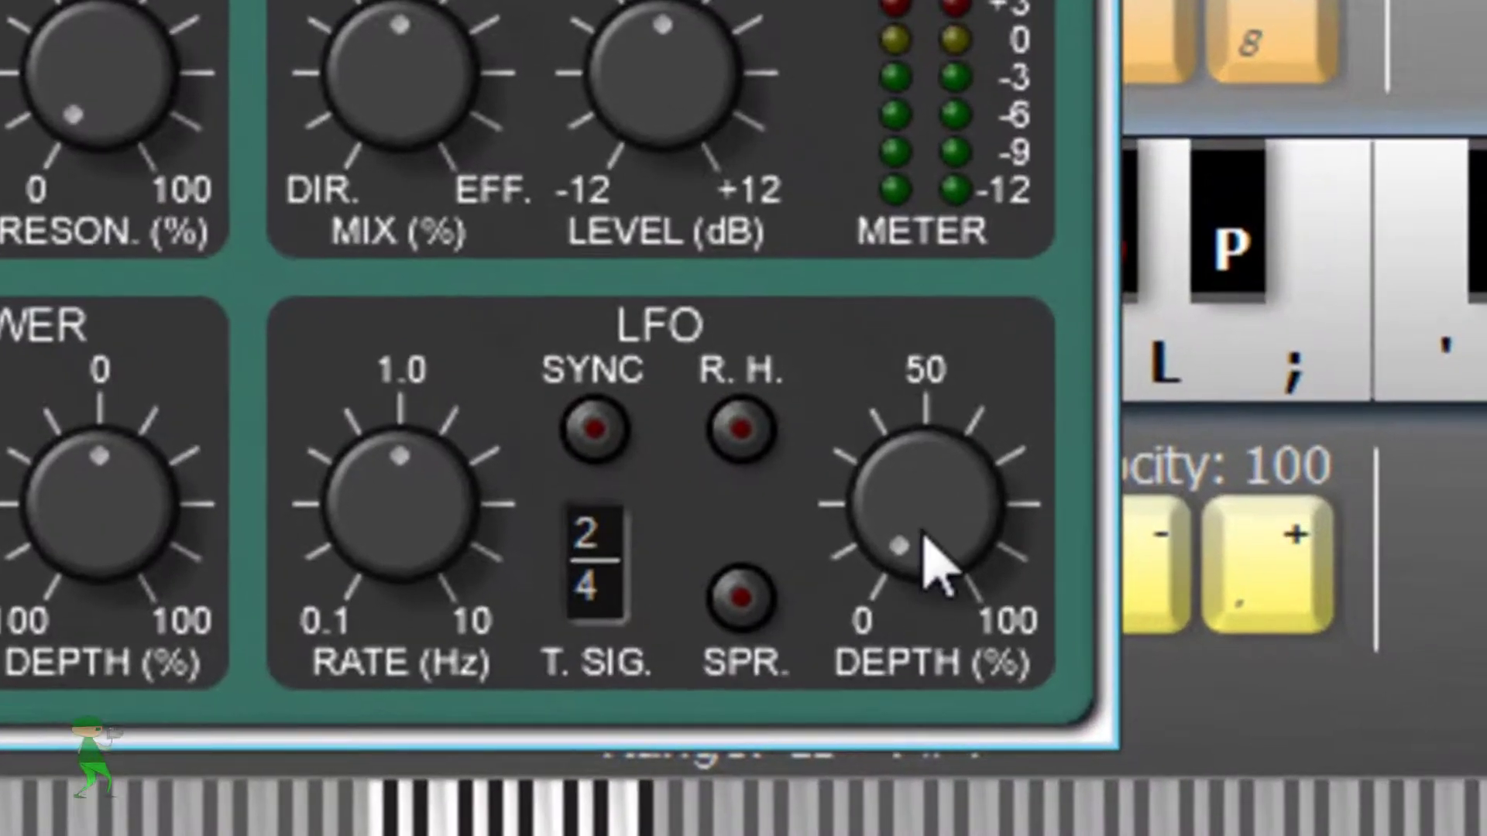
{"action": "left_click_drag", "start_coordinate": [926, 550], "coordinate": [959, 100]}
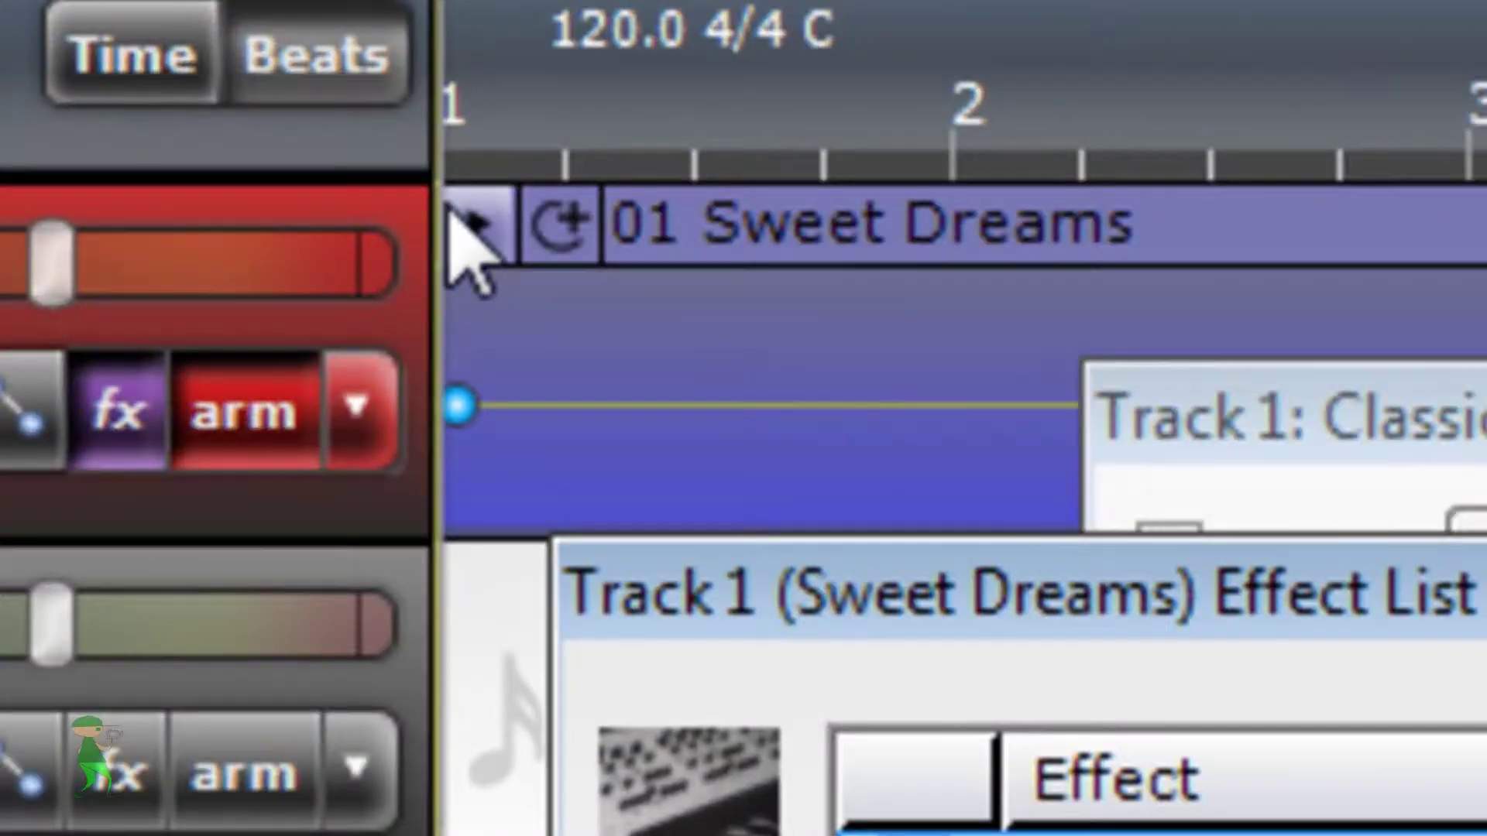
Play the filtered Sweet Dreams clip, stop it, and minimize the Musical Typing keyboard
{"action": "left_click", "coordinate": [464, 221]}
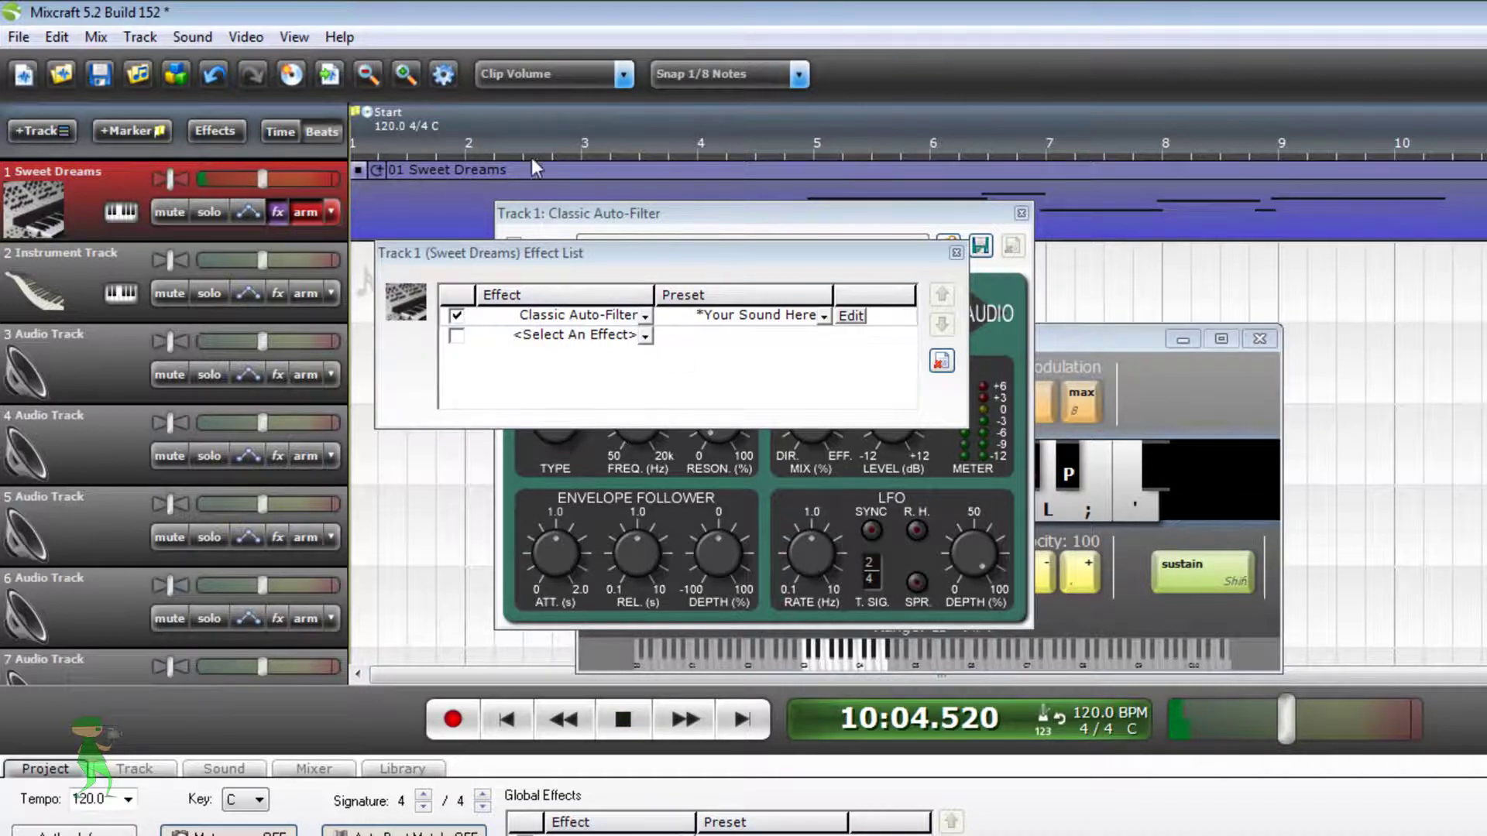
{"action": "left_click", "coordinate": [356, 170]}
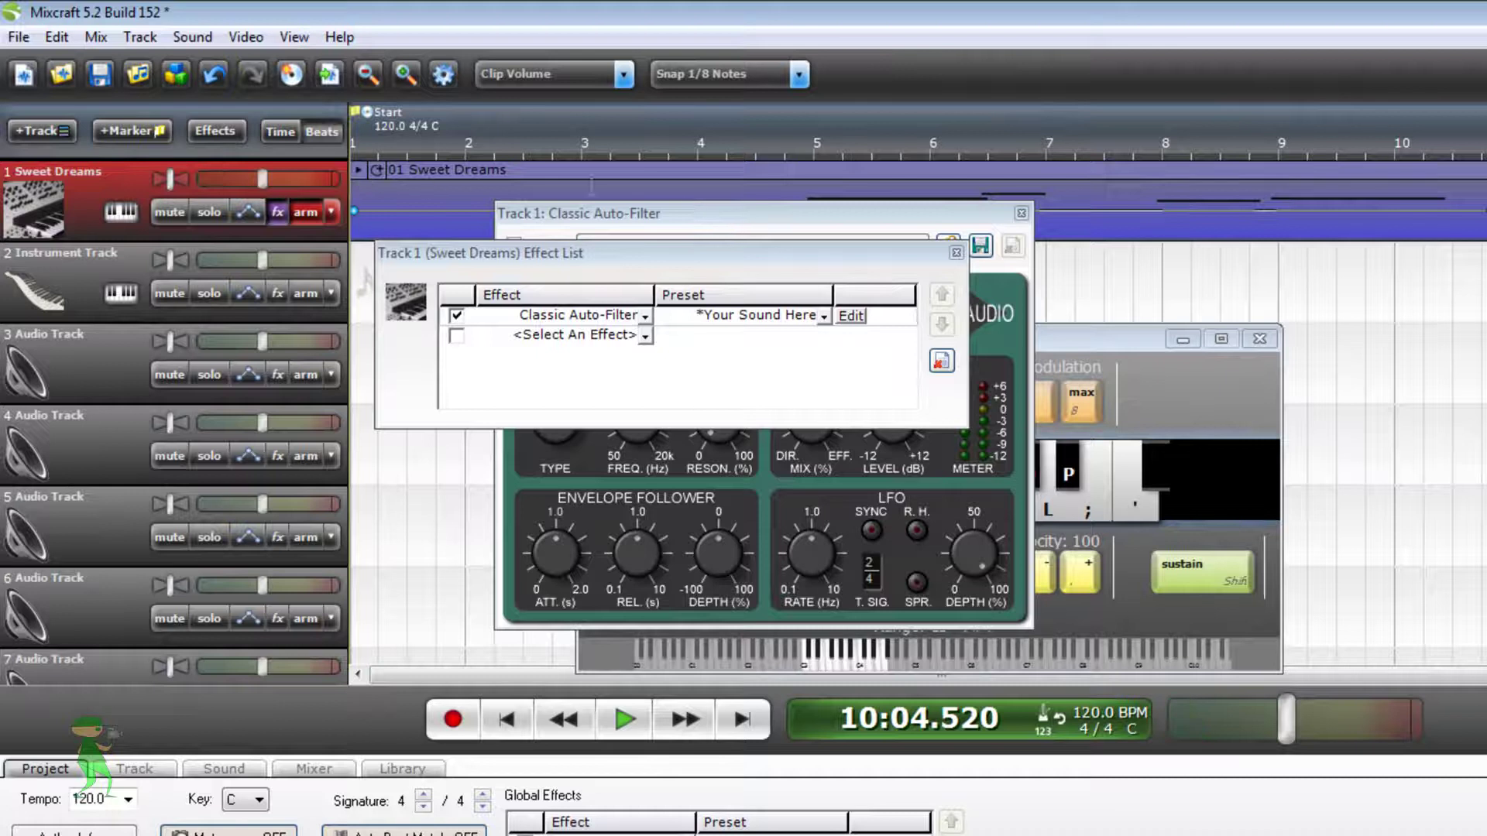
{"action": "left_click", "coordinate": [1183, 337]}
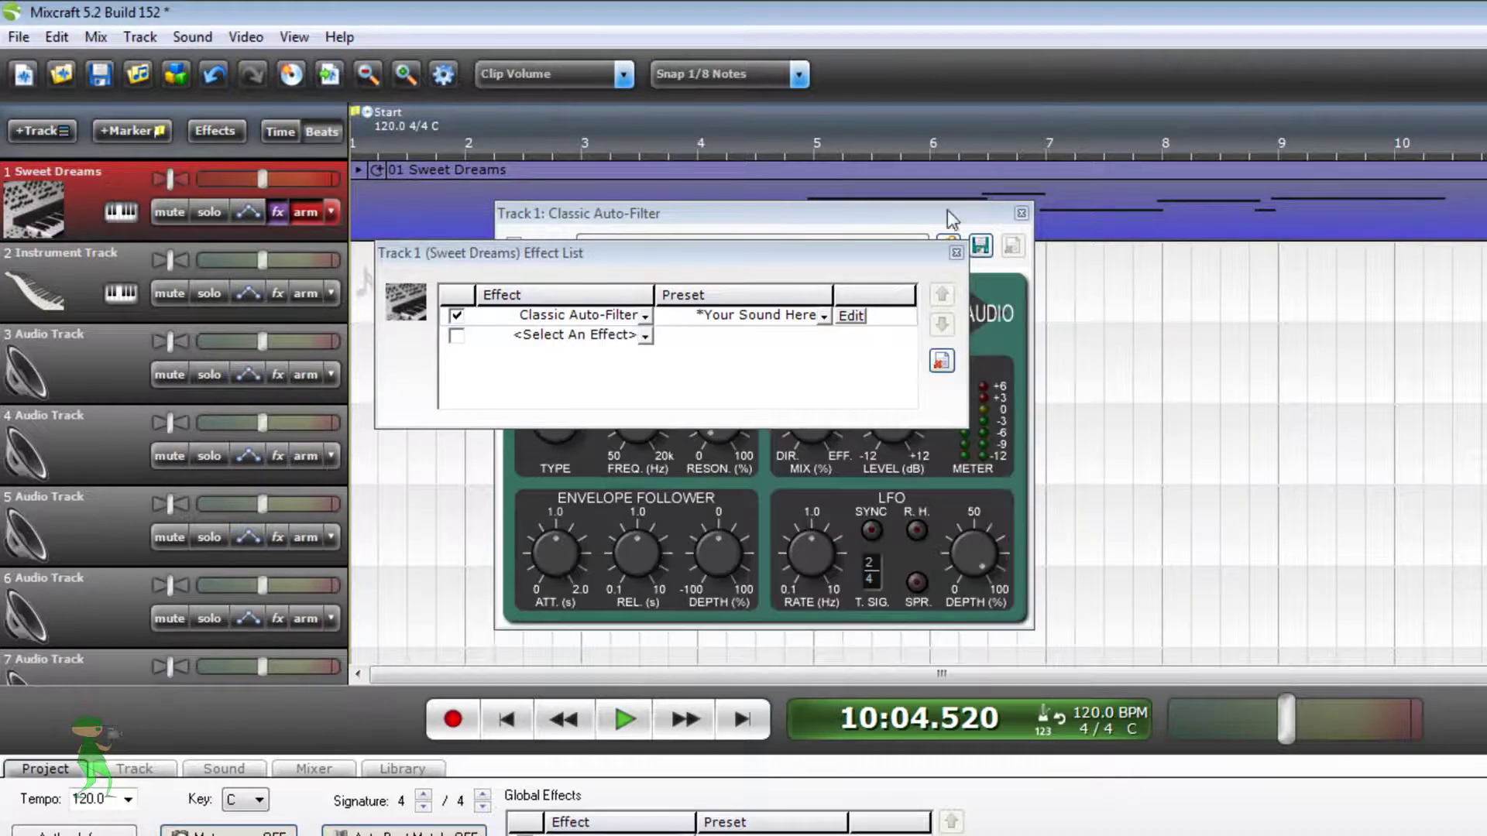
Return to the start and set the Auto-Filter LFO time signature to 1/64
{"action": "left_click_drag", "start_coordinate": [847, 216], "coordinate": [959, 316]}
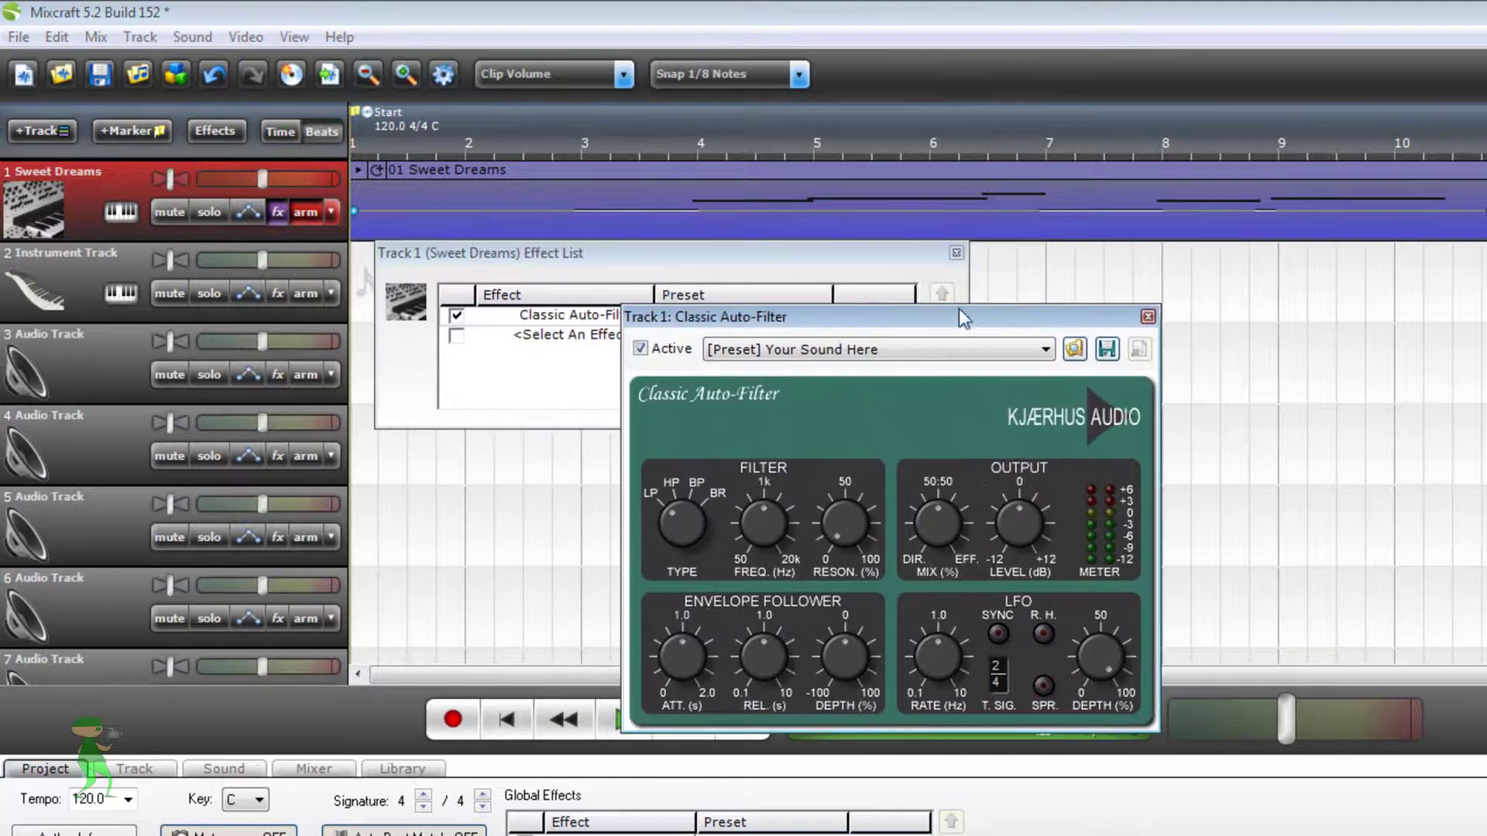
{"action": "left_click", "coordinate": [522, 721]}
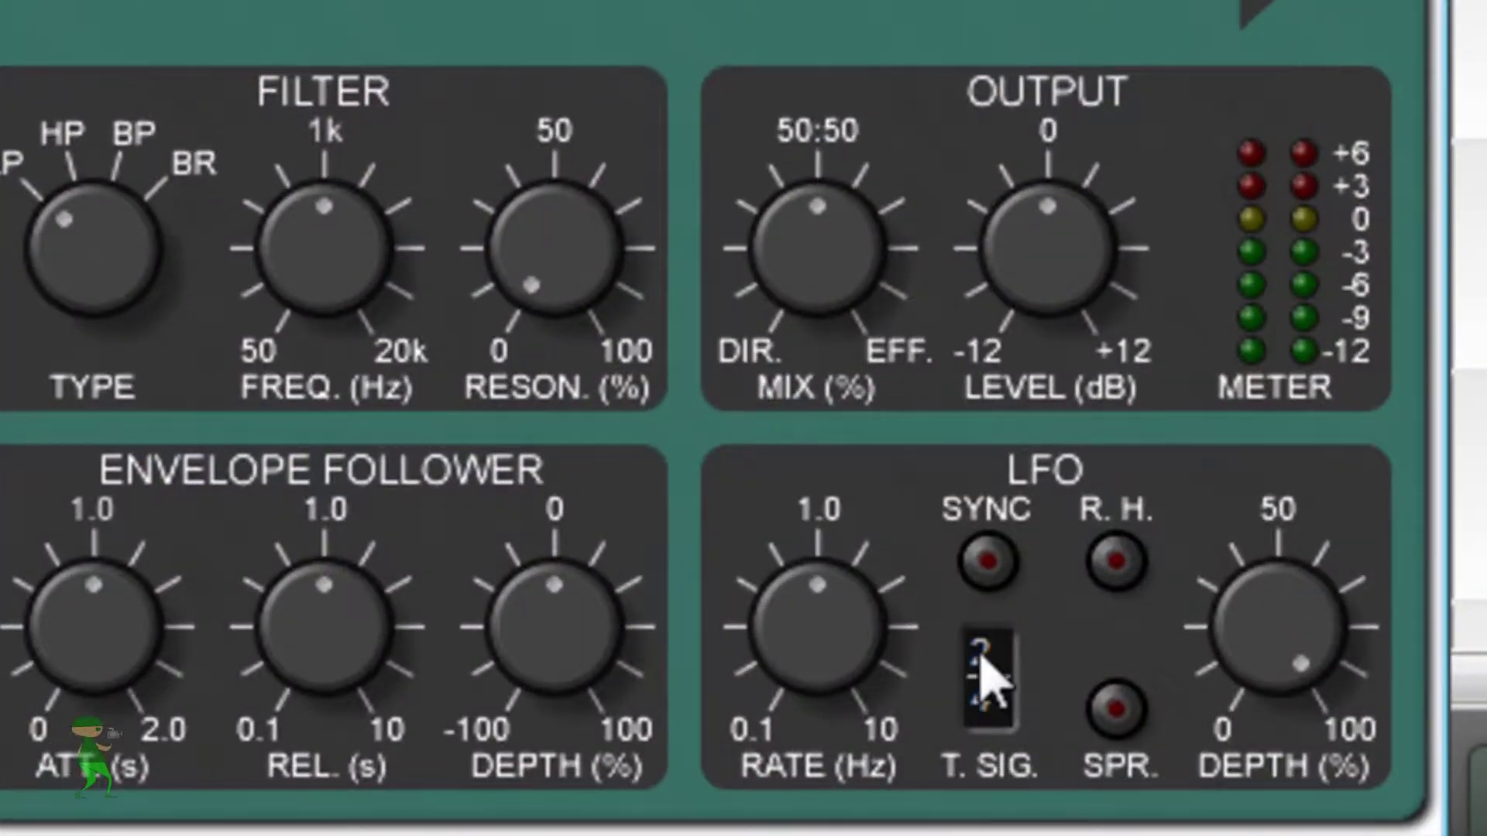
{"action": "left_click", "coordinate": [980, 658]}
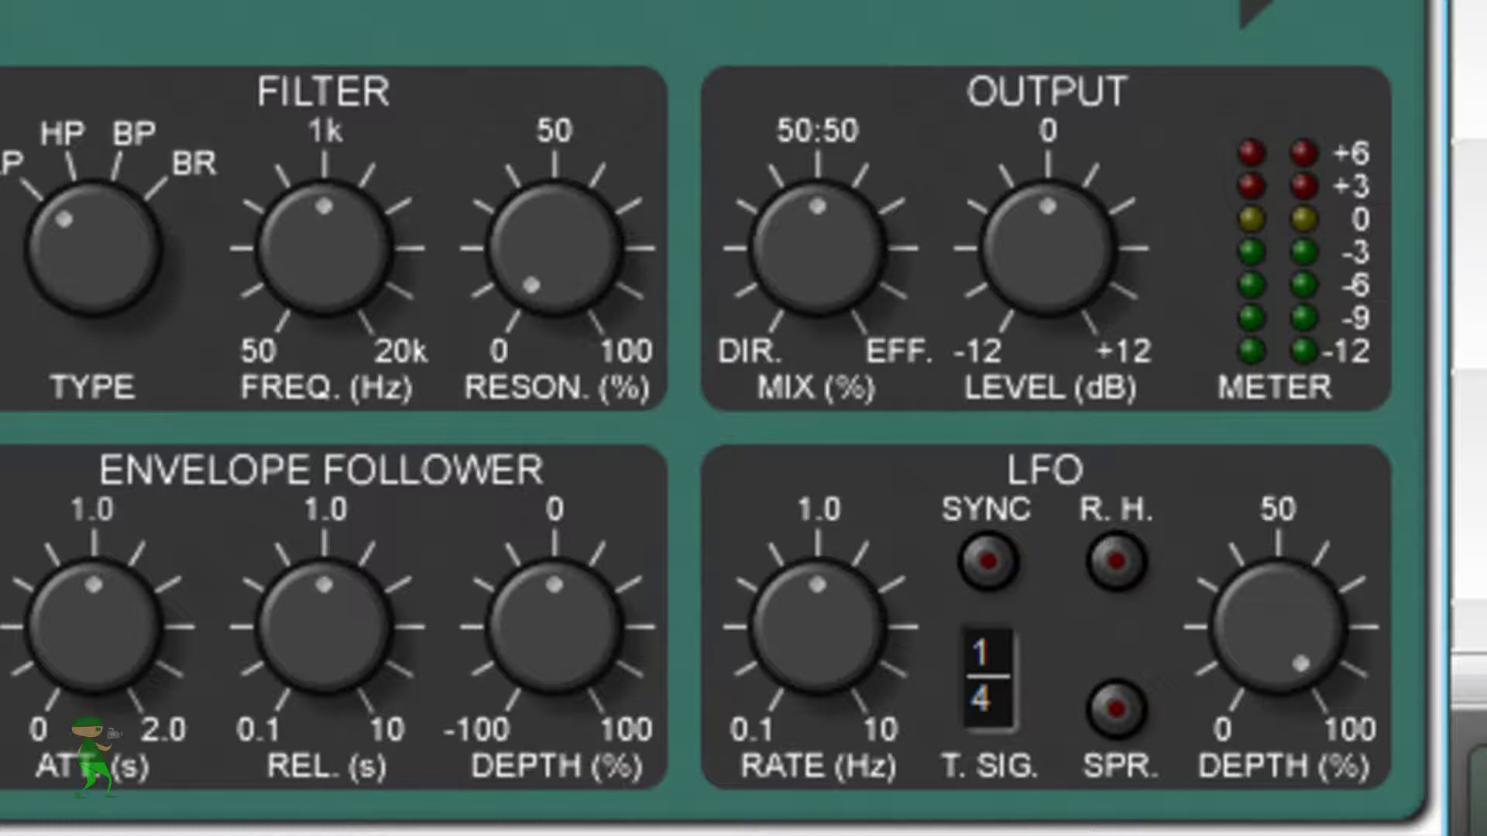
{"action": "left_click", "coordinate": [981, 699]}
{"action": "mouse_move", "coordinate": [981, 699]}
{"action": "left_mouse_down"}
{"action": "mouse_move", "coordinate": [981, 666]}
{"action": "mouse_move", "coordinate": [983, 690]}
{"action": "left_mouse_up"}
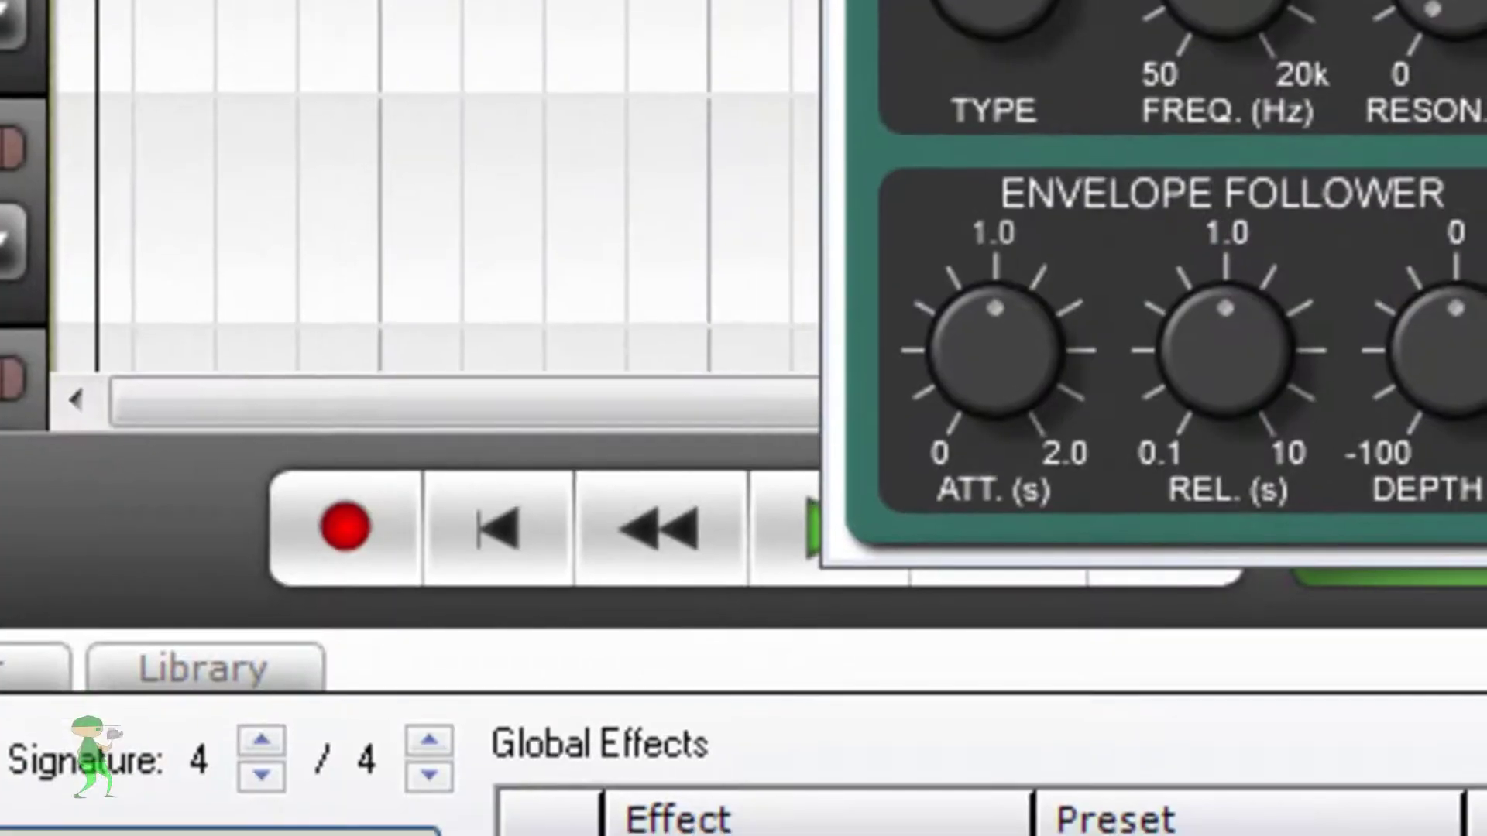
Replay Sweet Dreams from the start through the synced filter, then stop, with both effect windows side by side
{"action": "left_click", "coordinate": [498, 489]}
{"action": "left_click", "coordinate": [756, 518]}
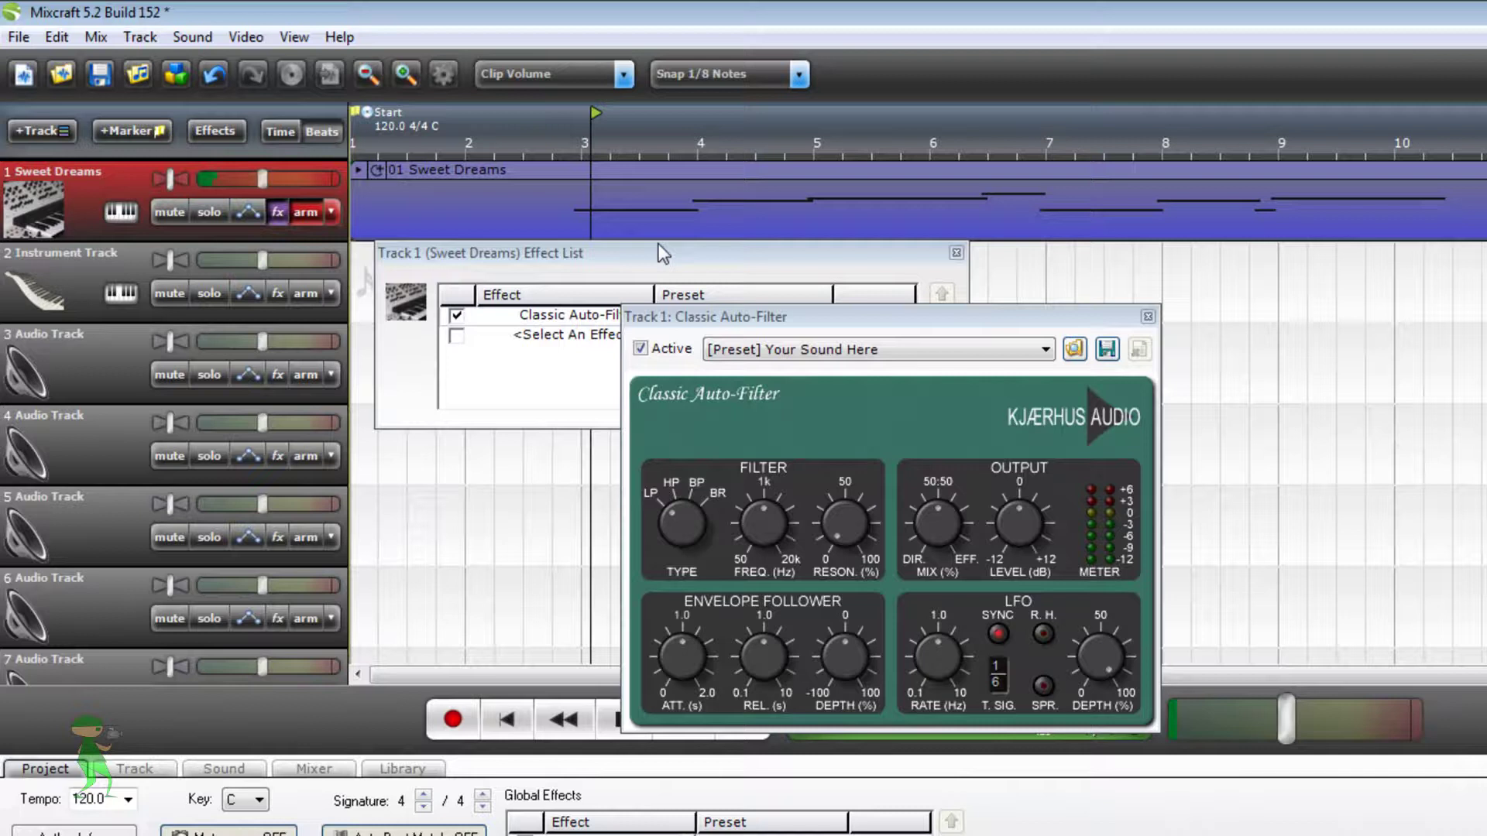
{"action": "left_click_drag", "start_coordinate": [644, 253], "coordinate": [384, 311]}
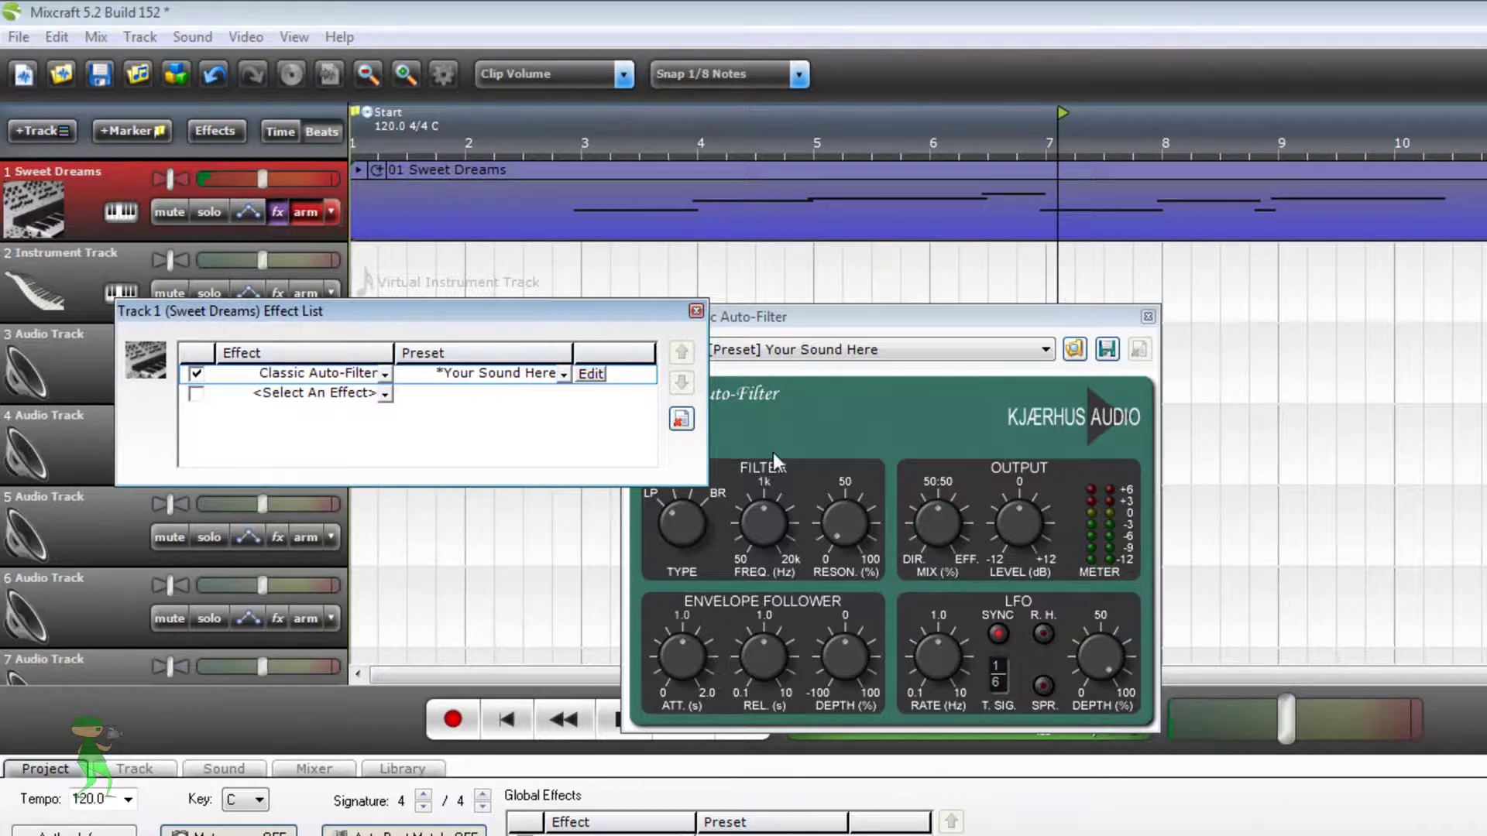
{"action": "left_click", "coordinate": [606, 724]}
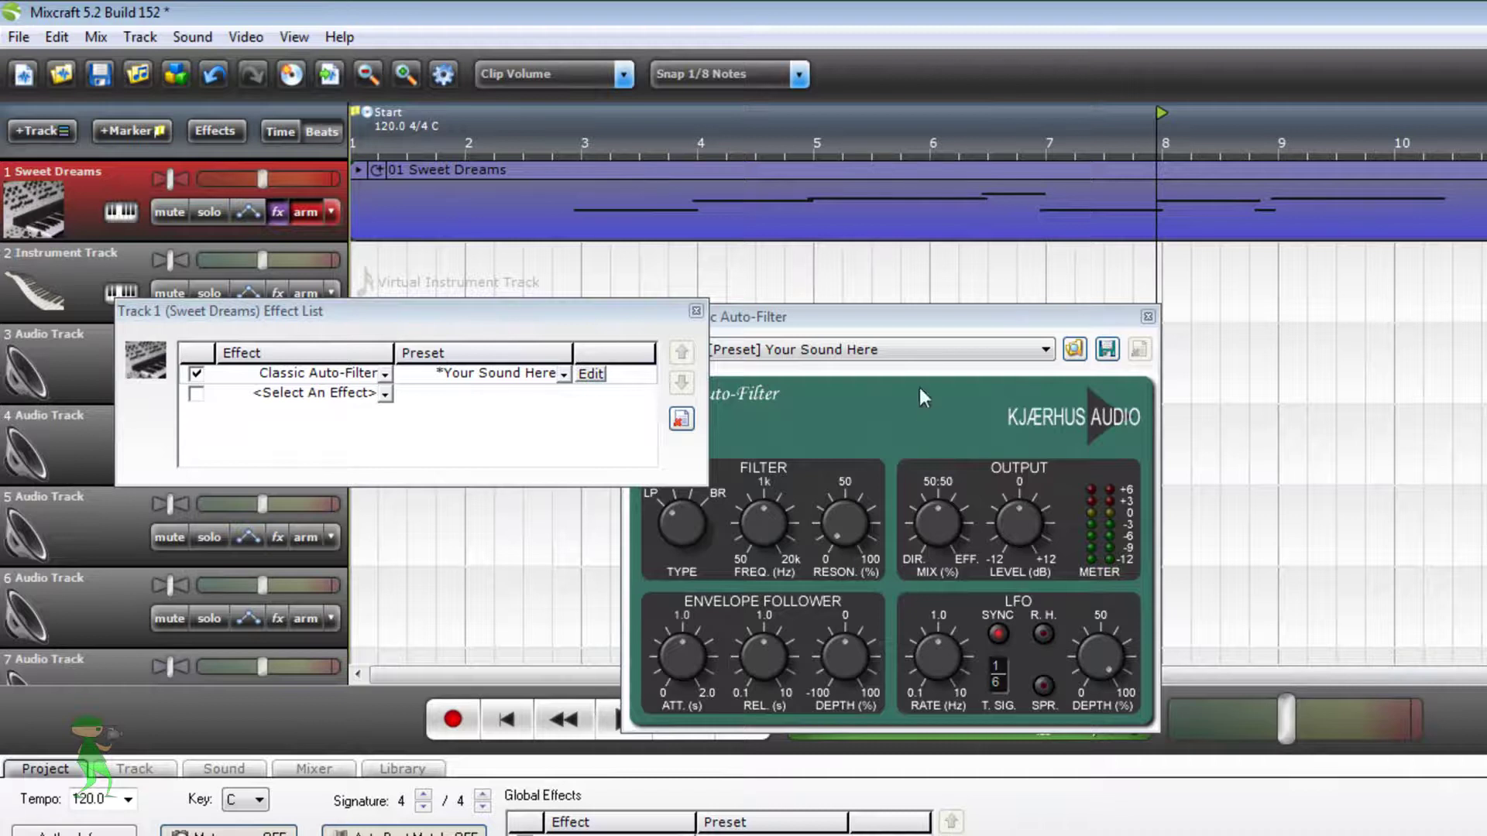
{"action": "left_click_drag", "start_coordinate": [912, 326], "coordinate": [986, 328]}
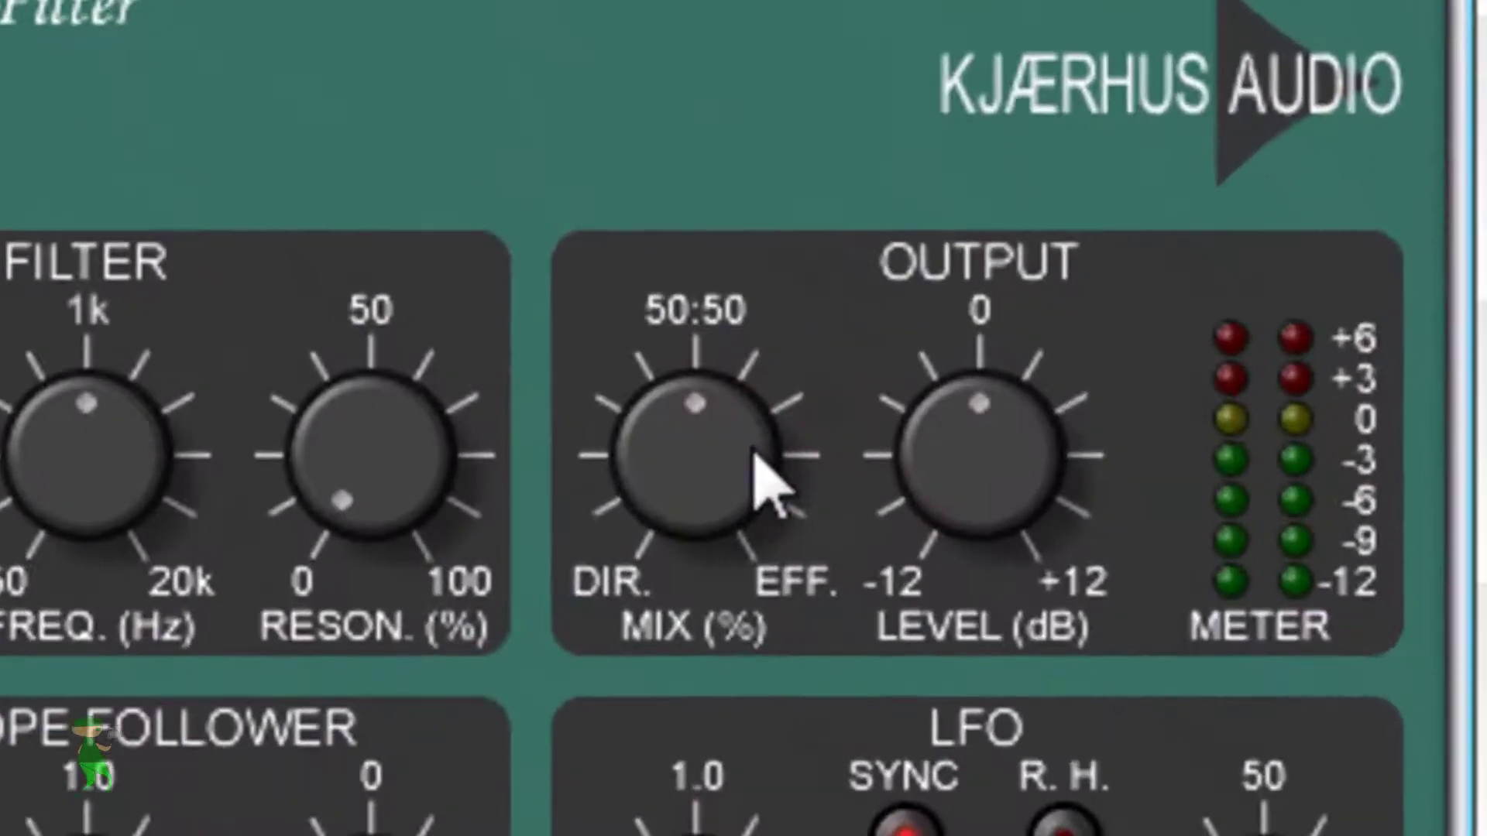
Nudge the Auto-Filter MIX knob slightly toward EFF and play back the clip to compare
{"action": "left_click_drag", "start_coordinate": [694, 451], "coordinate": [695, 345]}
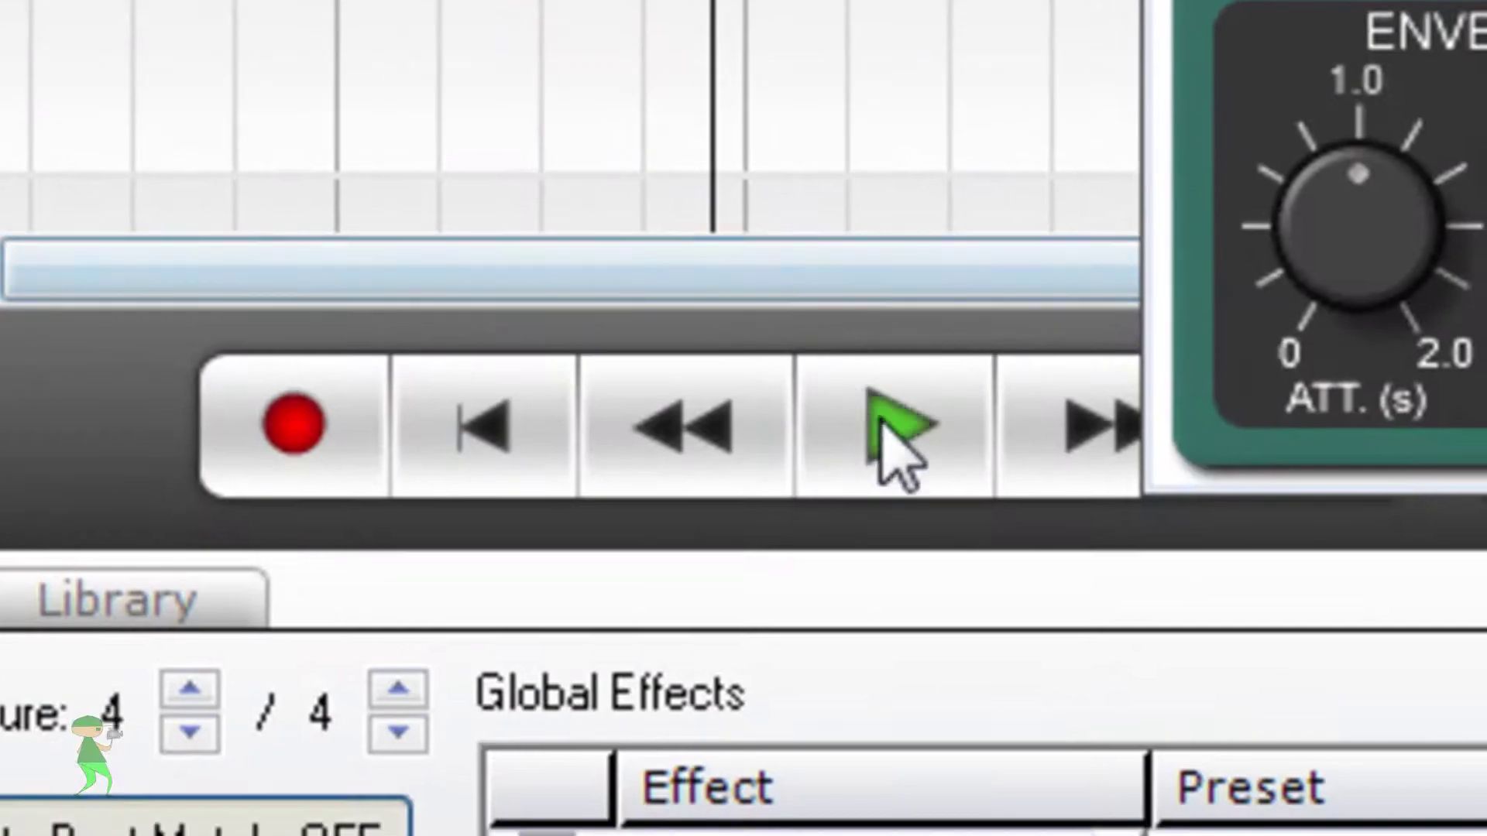
{"action": "left_click", "coordinate": [881, 424]}
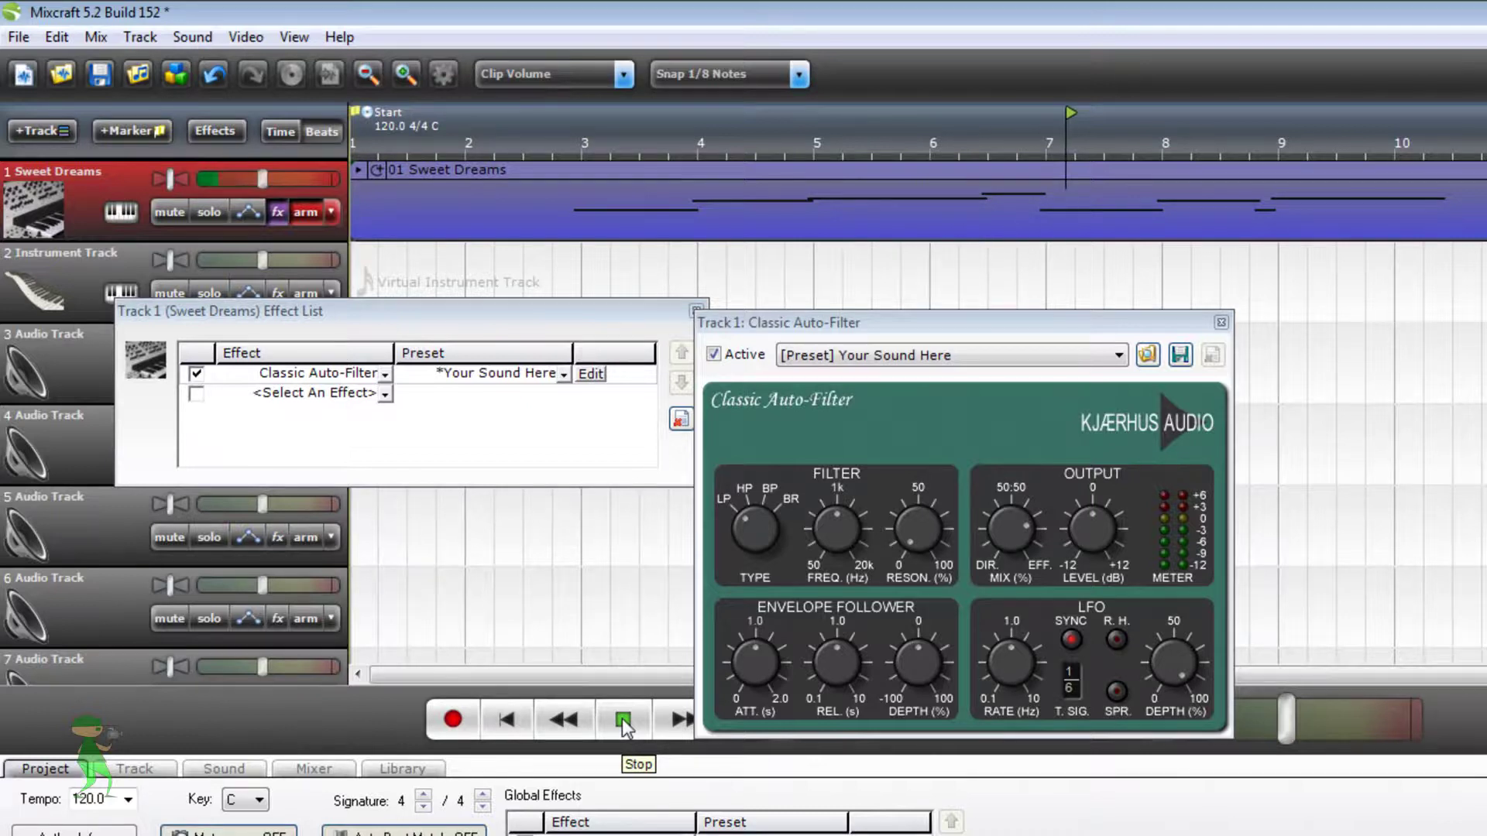
{"action": "left_click", "coordinate": [621, 719]}
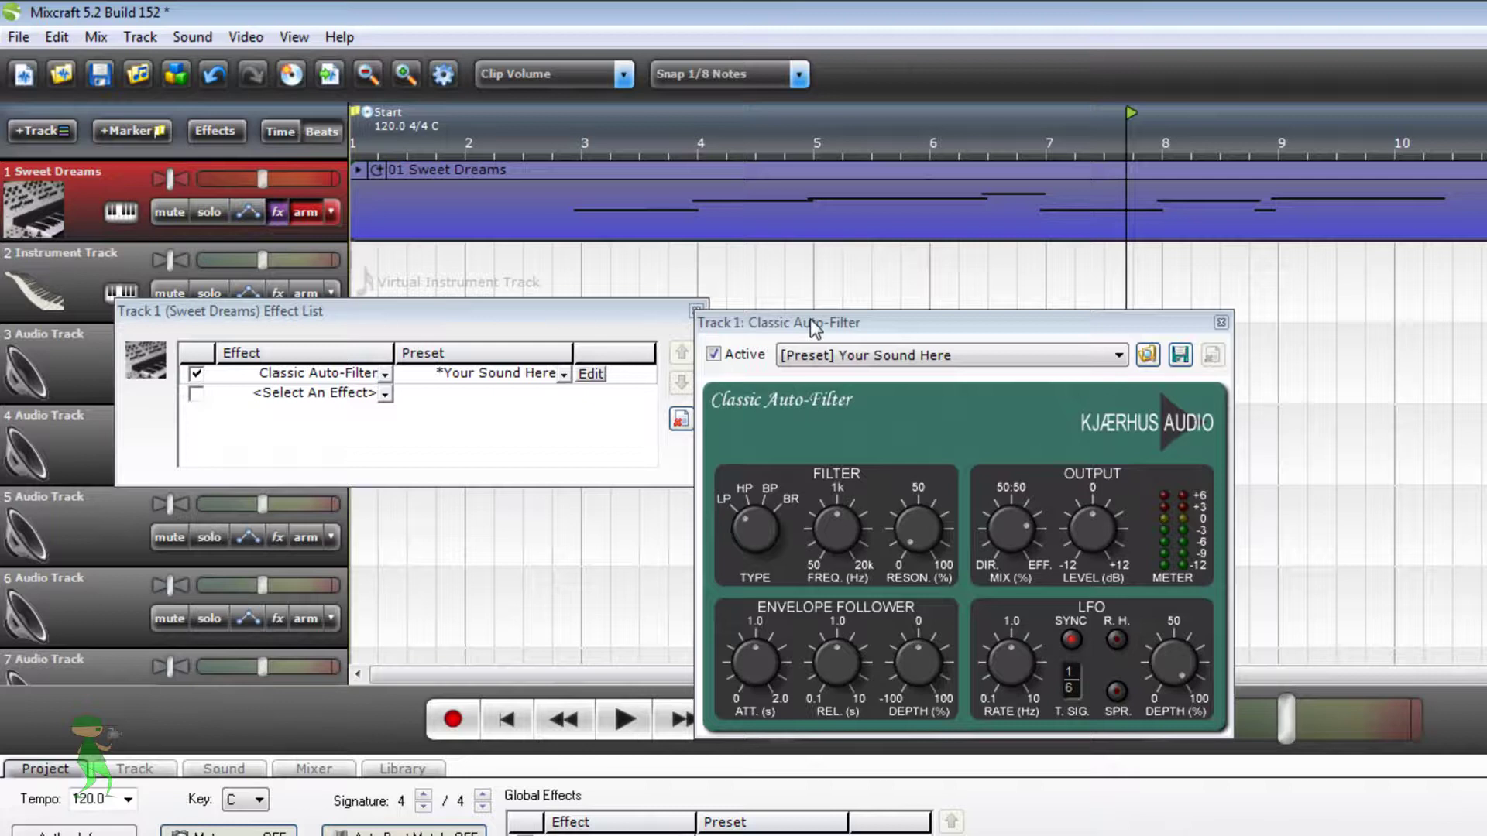
Close the Auto-Filter settings and reopen the Sweet Dreams track's effect list
{"action": "left_click", "coordinate": [1221, 323]}
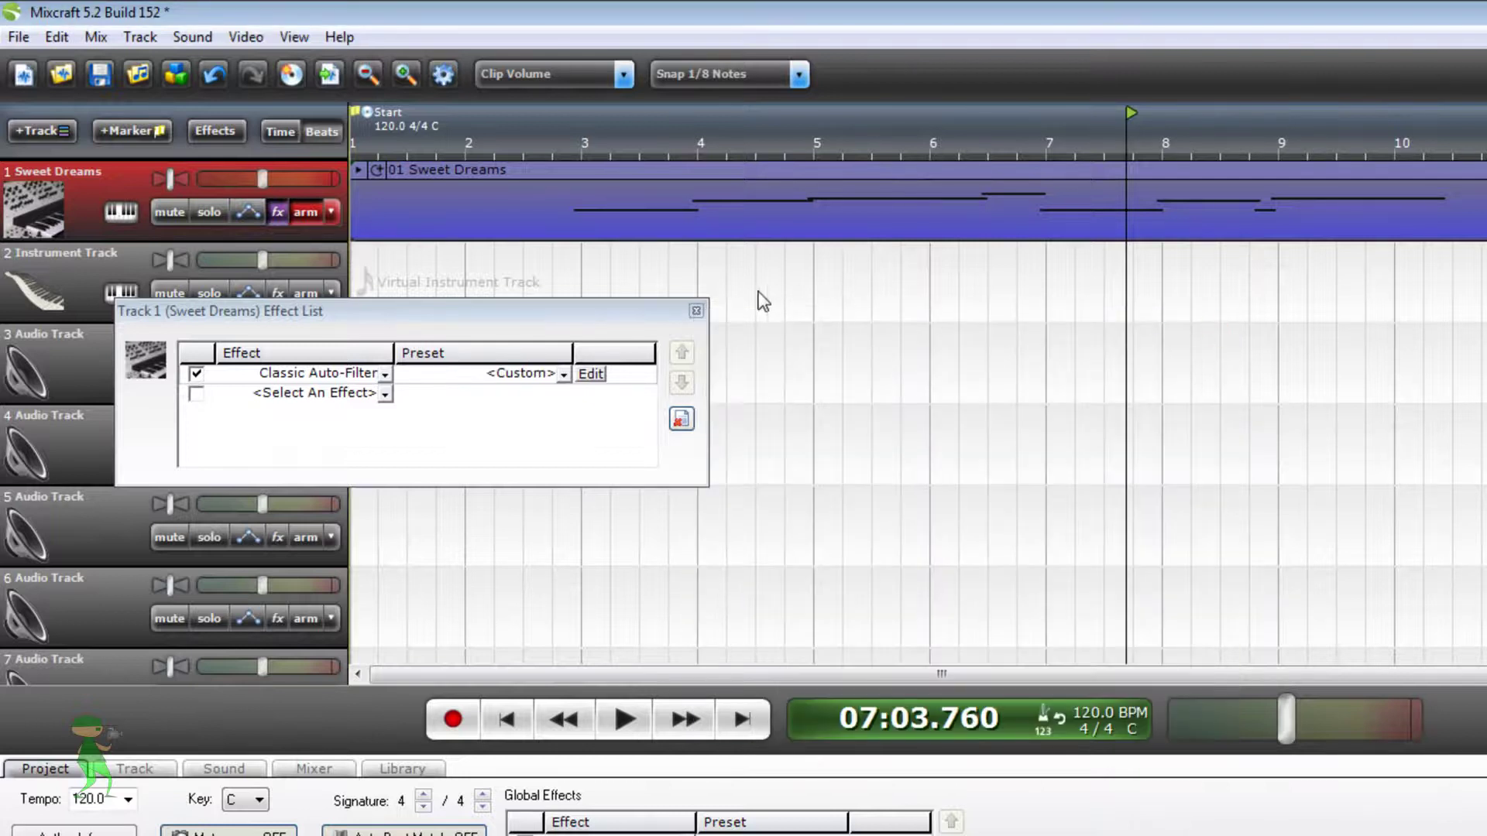
{"action": "left_click", "coordinate": [696, 311]}
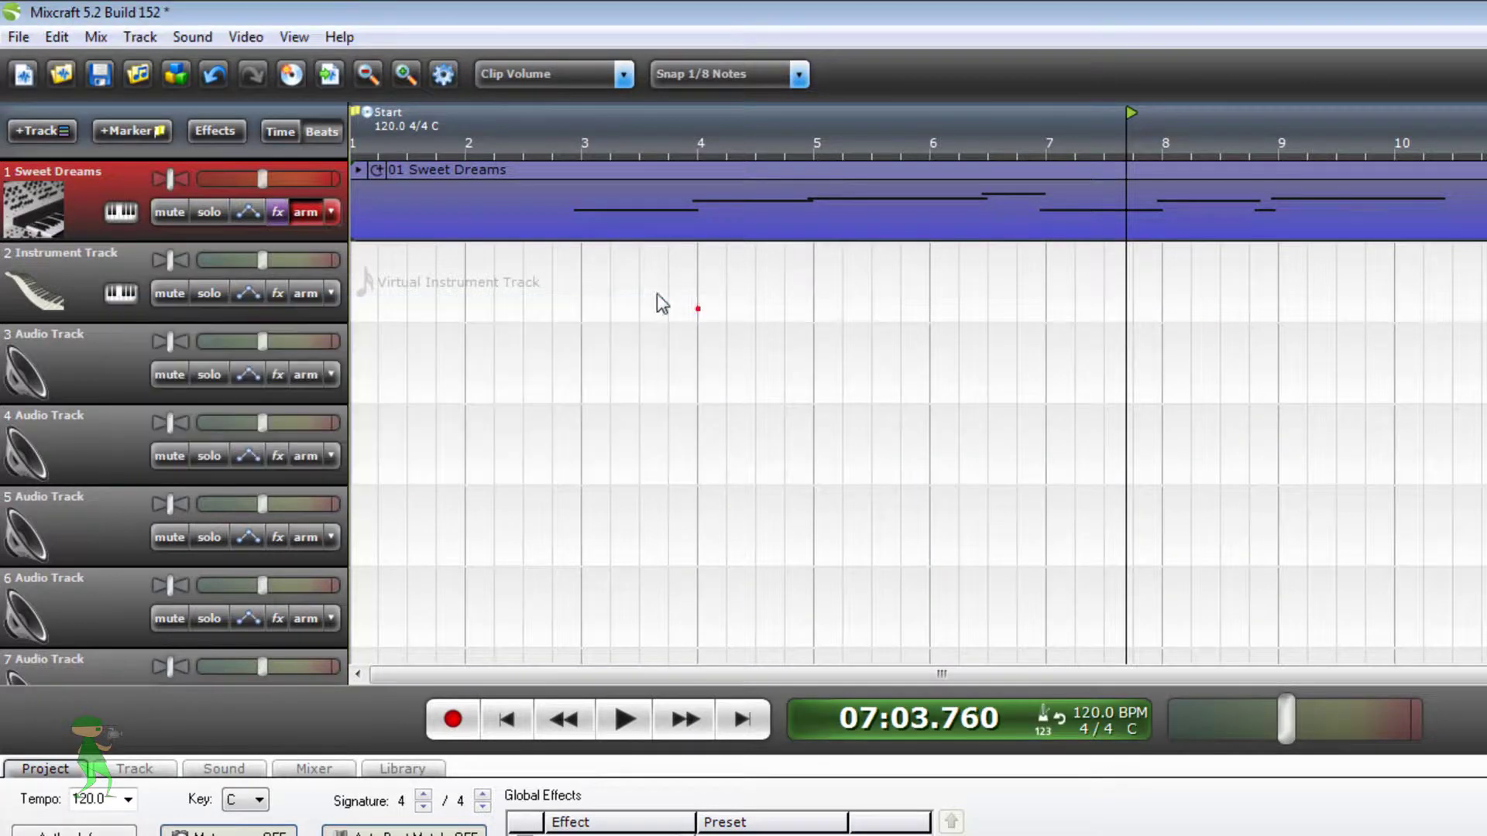
{"action": "left_click", "coordinate": [277, 213]}
{"action": "left_click", "coordinate": [301, 395]}
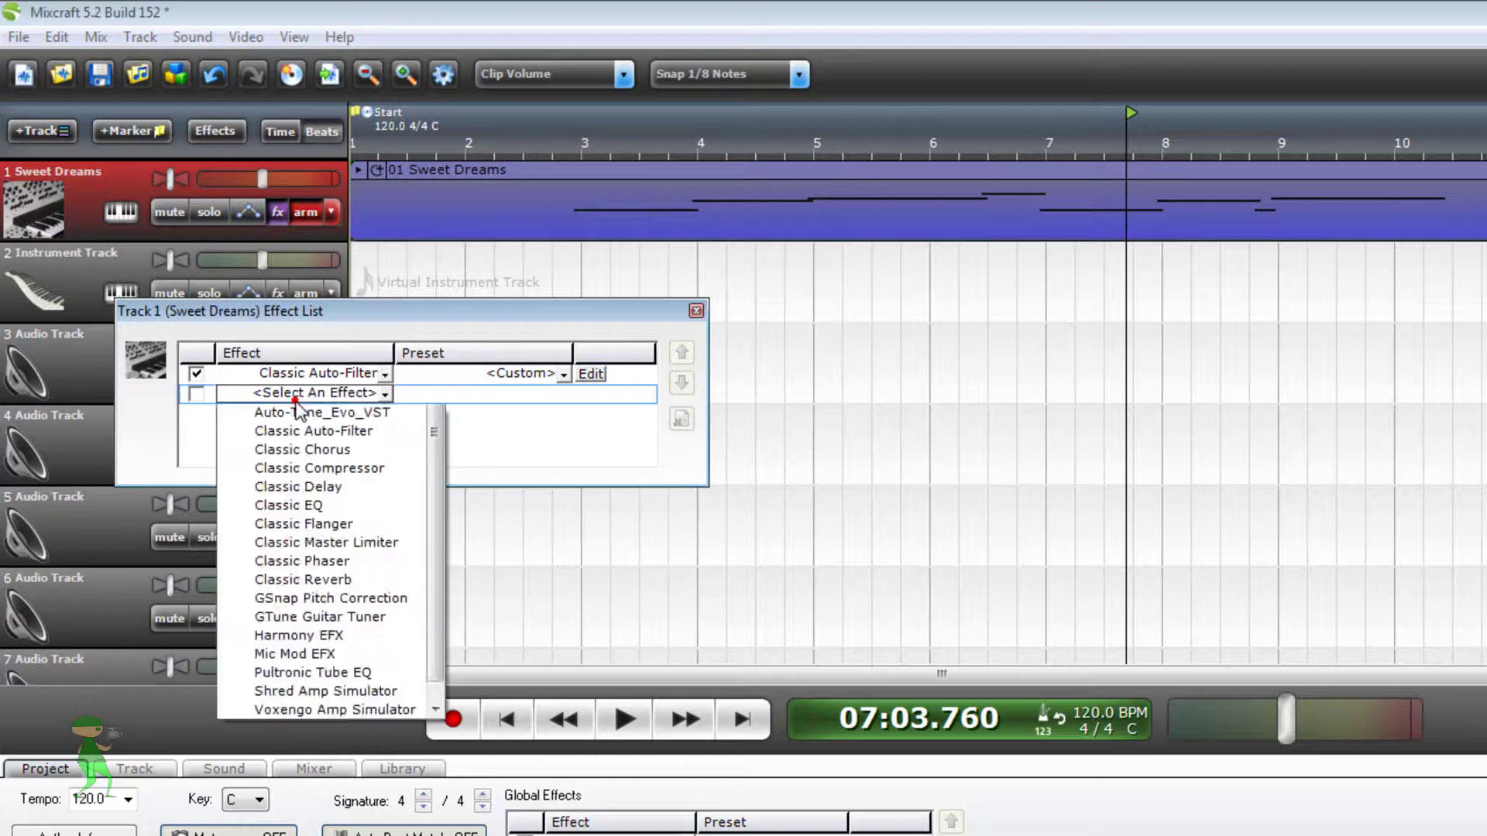
{"action": "left_click", "coordinate": [404, 319]}
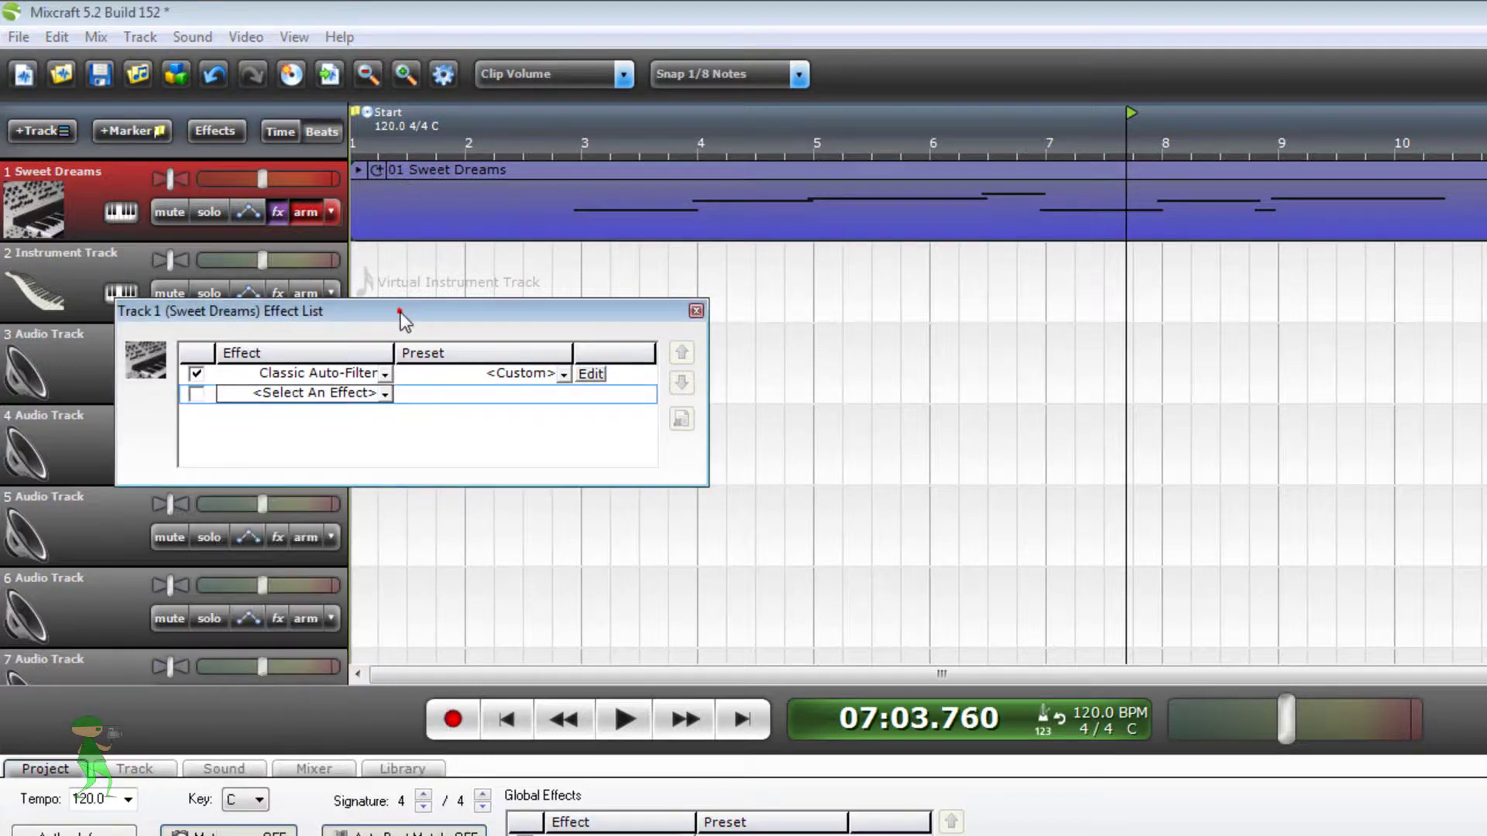
{"action": "left_click_drag", "start_coordinate": [448, 326], "coordinate": [625, 259]}
Add Classic EQ as the second effect with its input level boosted to about +12 dB
{"action": "left_click", "coordinate": [427, 318]}
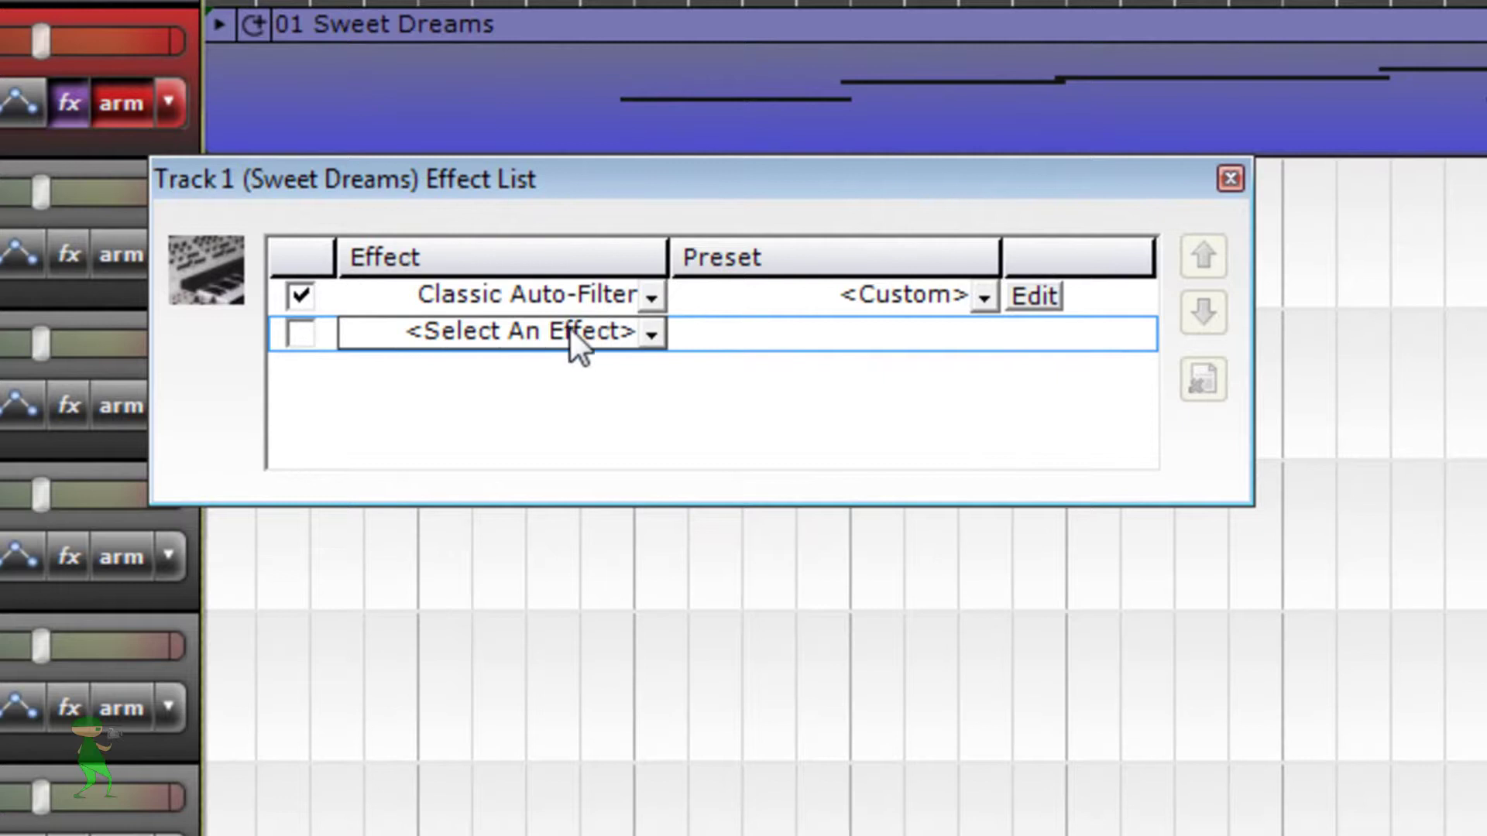
{"action": "left_click", "coordinate": [570, 328]}
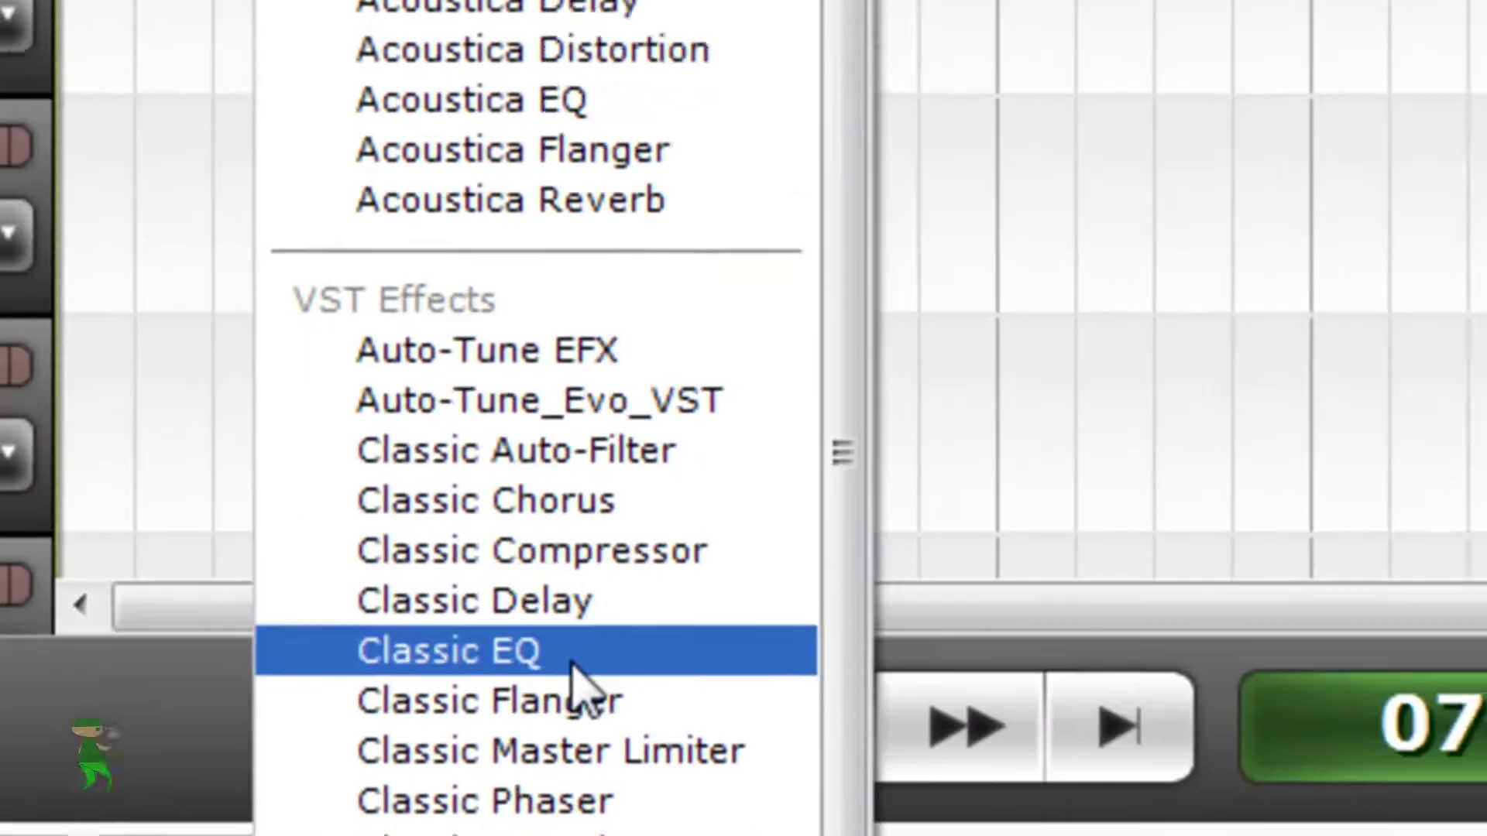
{"action": "left_click", "coordinate": [573, 659]}
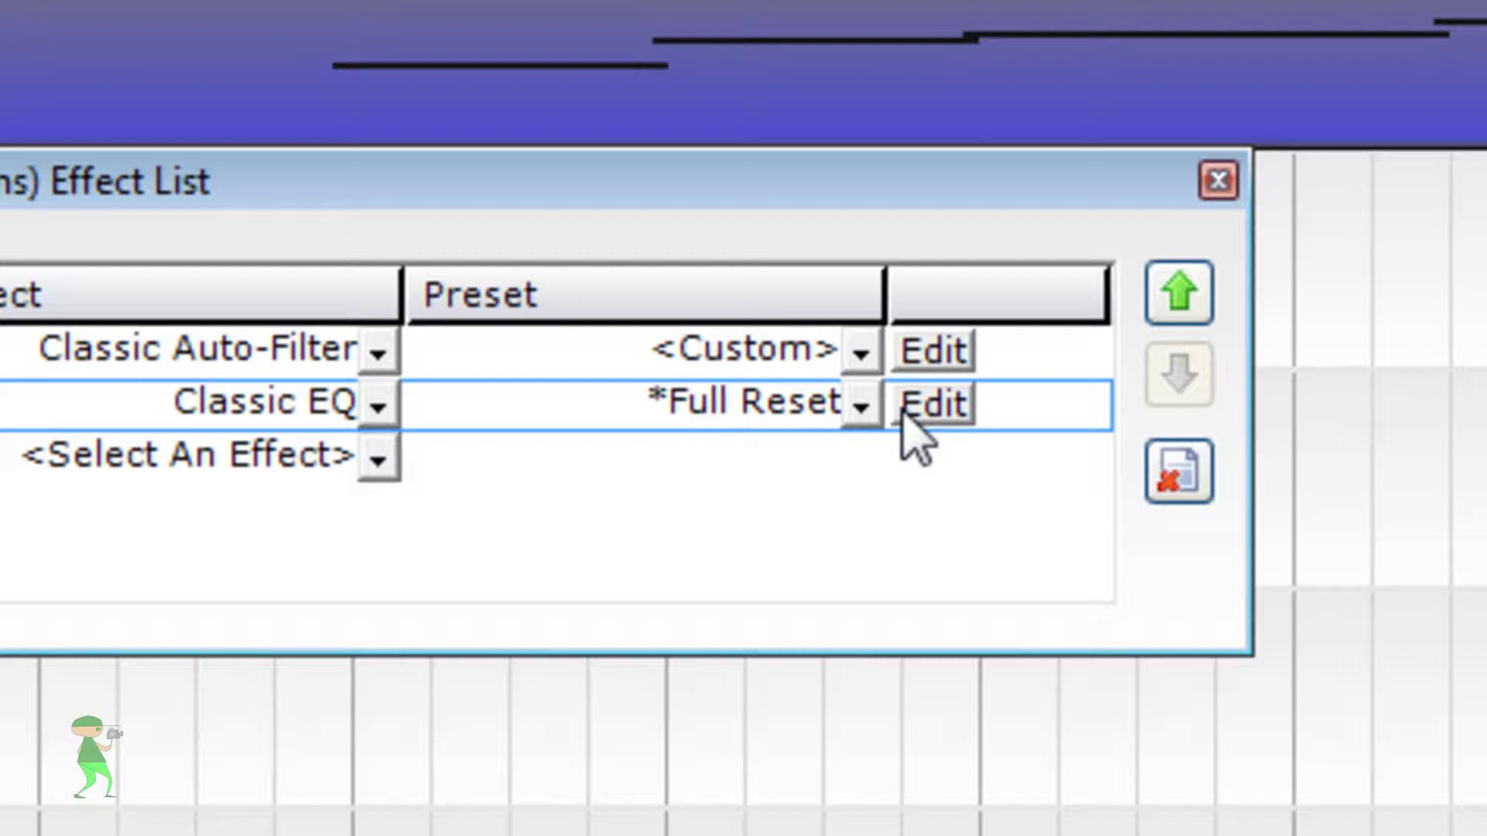
{"action": "left_click", "coordinate": [938, 404]}
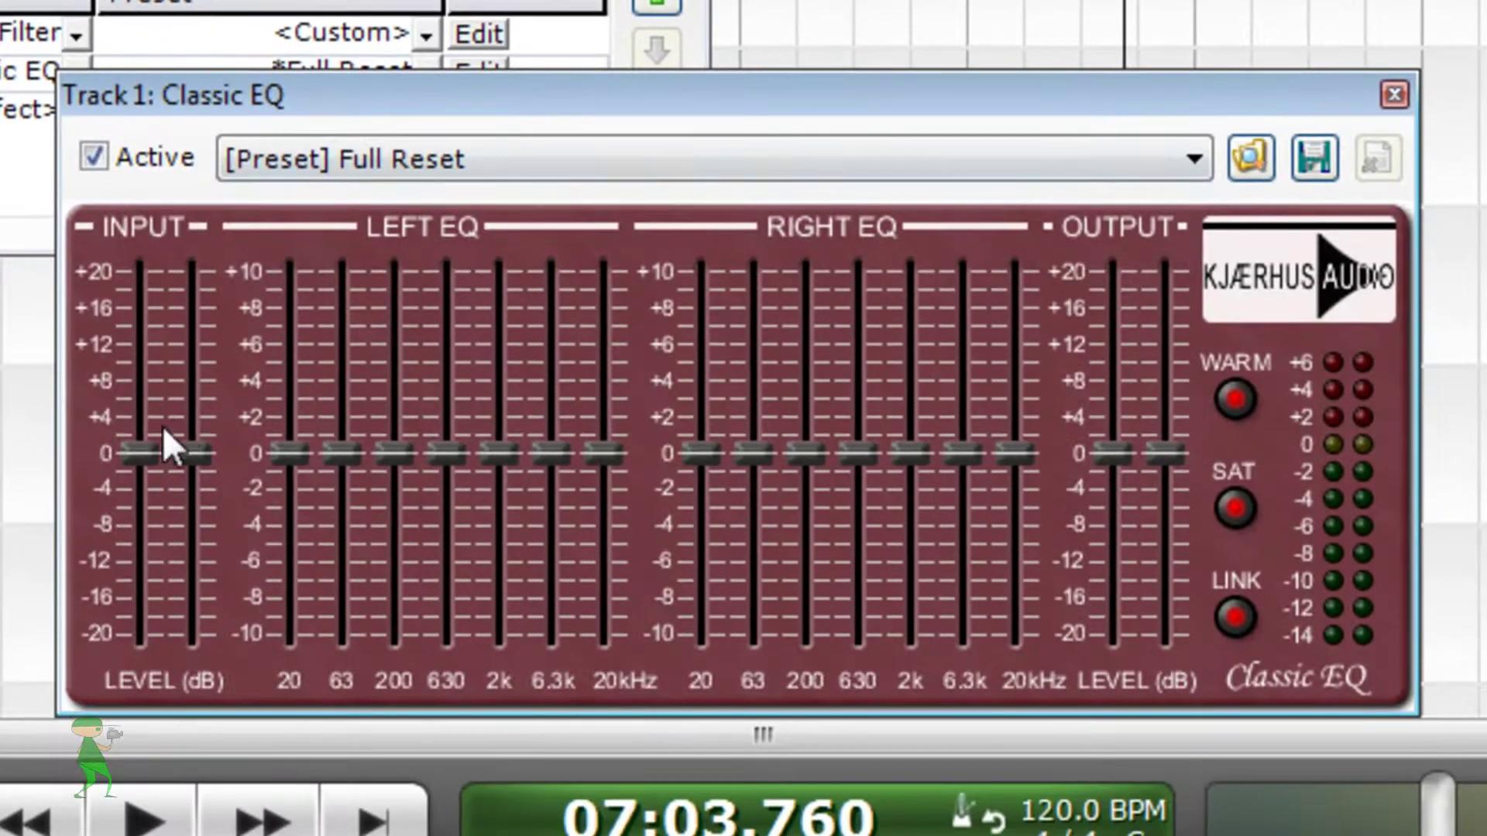
{"action": "left_click_drag", "start_coordinate": [142, 445], "coordinate": [142, 344]}
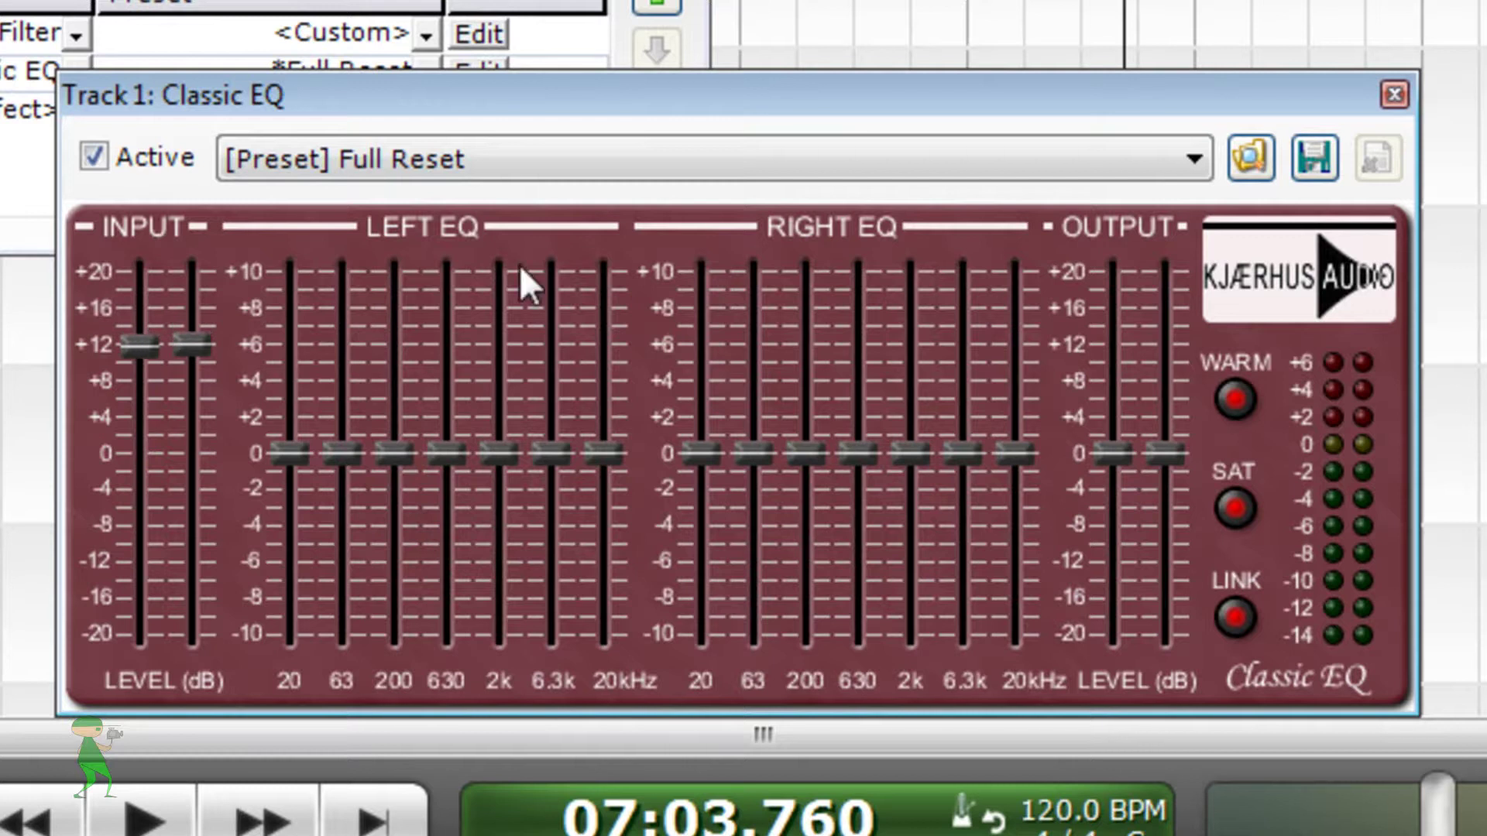
{"action": "left_click", "coordinate": [1394, 94]}
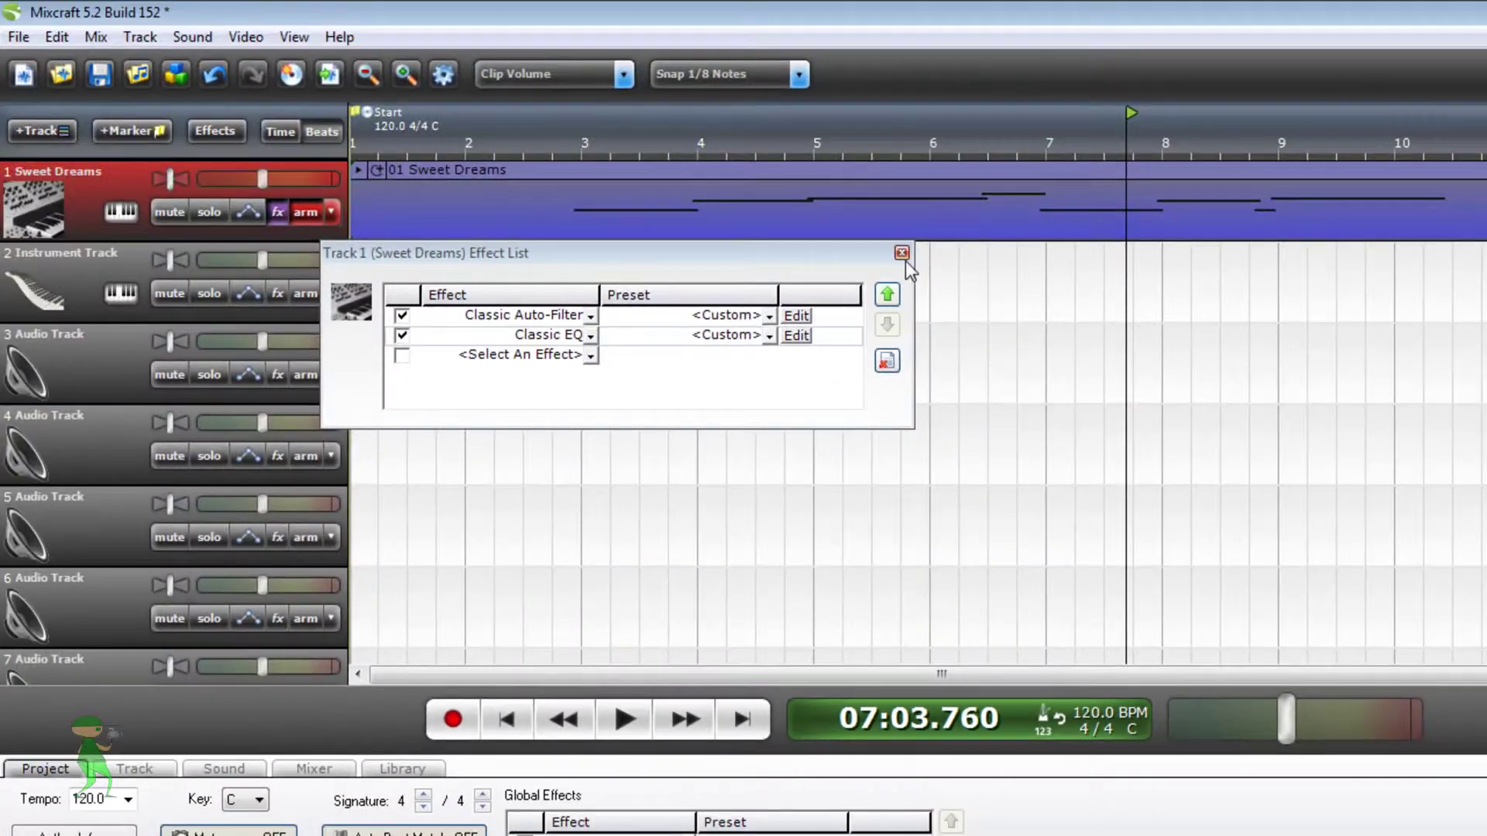
Play the wobble bass with both effects from around bar 2, then stop
{"action": "left_click", "coordinate": [904, 260]}
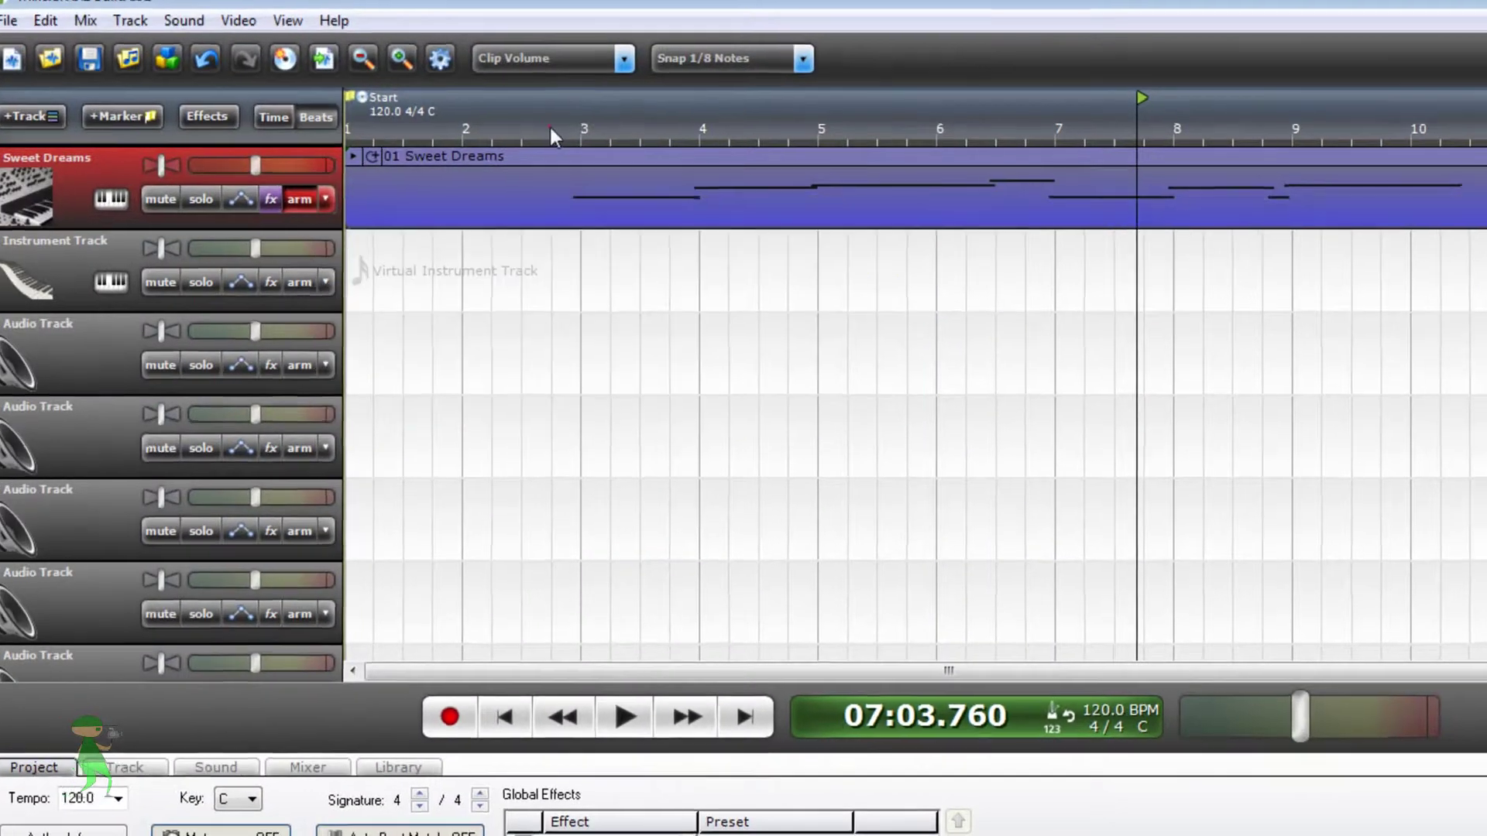
{"action": "left_click", "coordinate": [553, 147]}
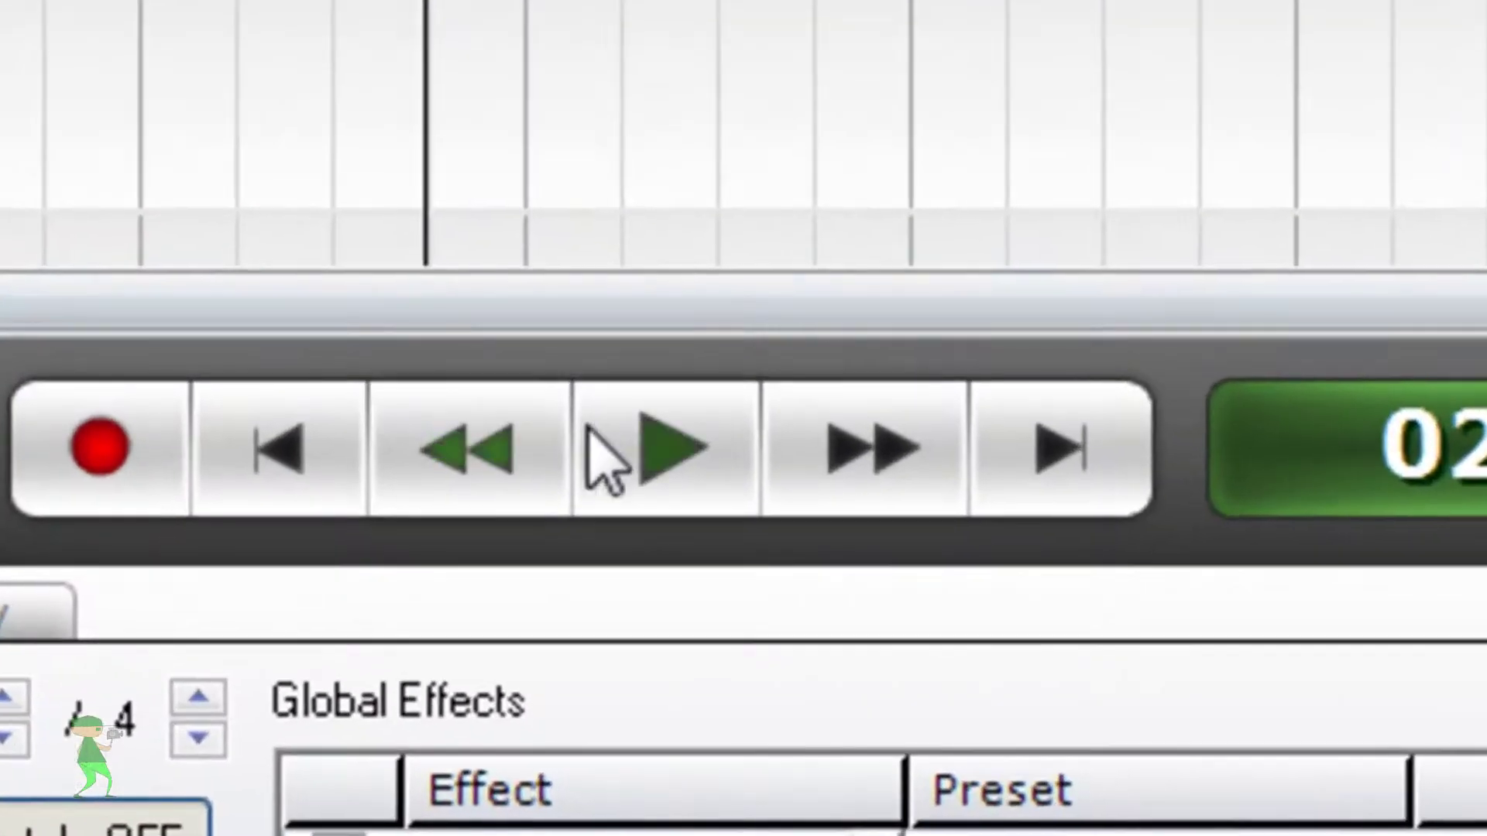
{"action": "left_click", "coordinate": [589, 430]}
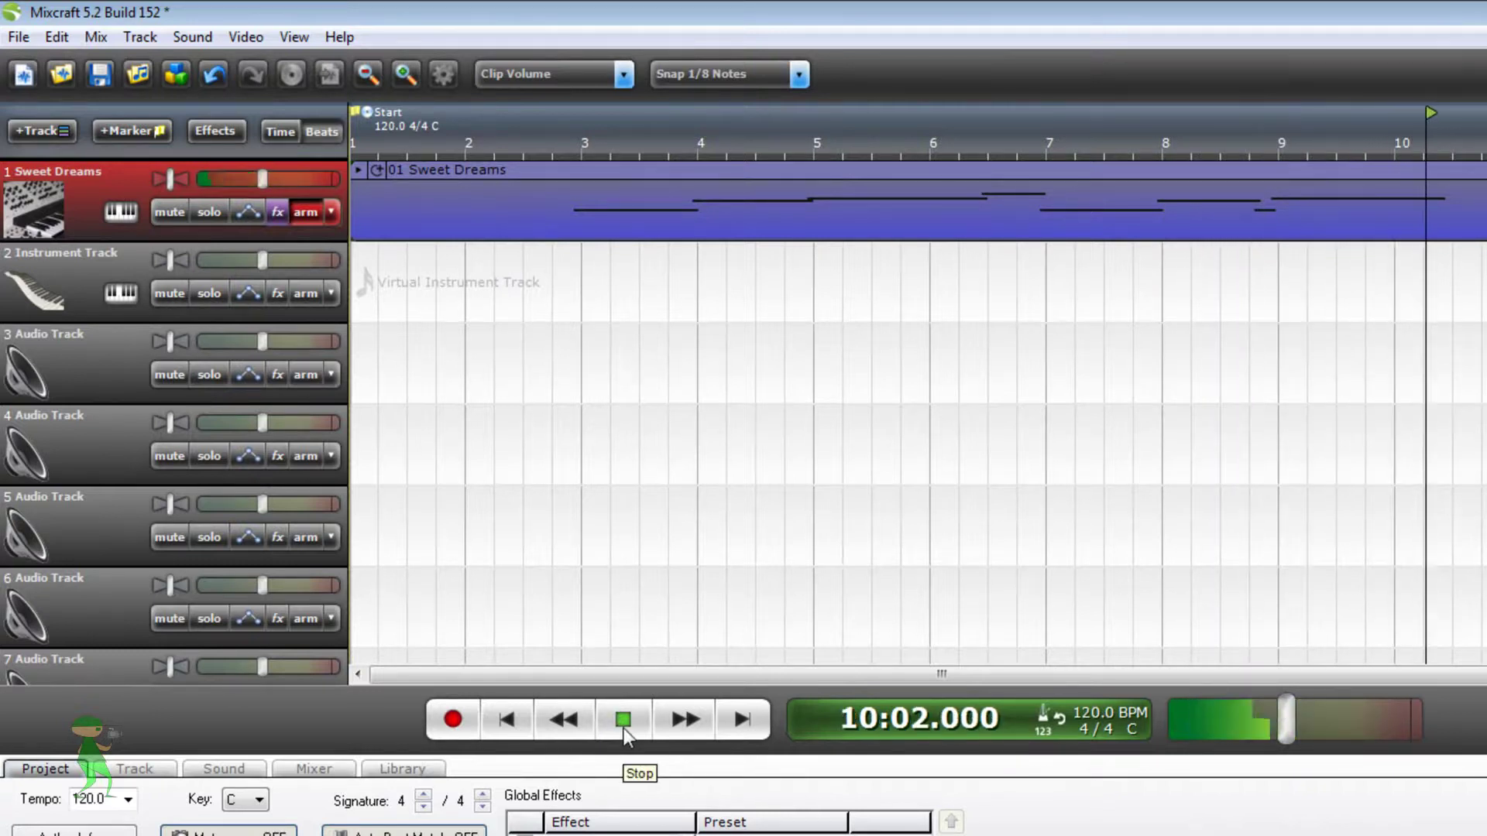
{"action": "left_click", "coordinate": [624, 728]}
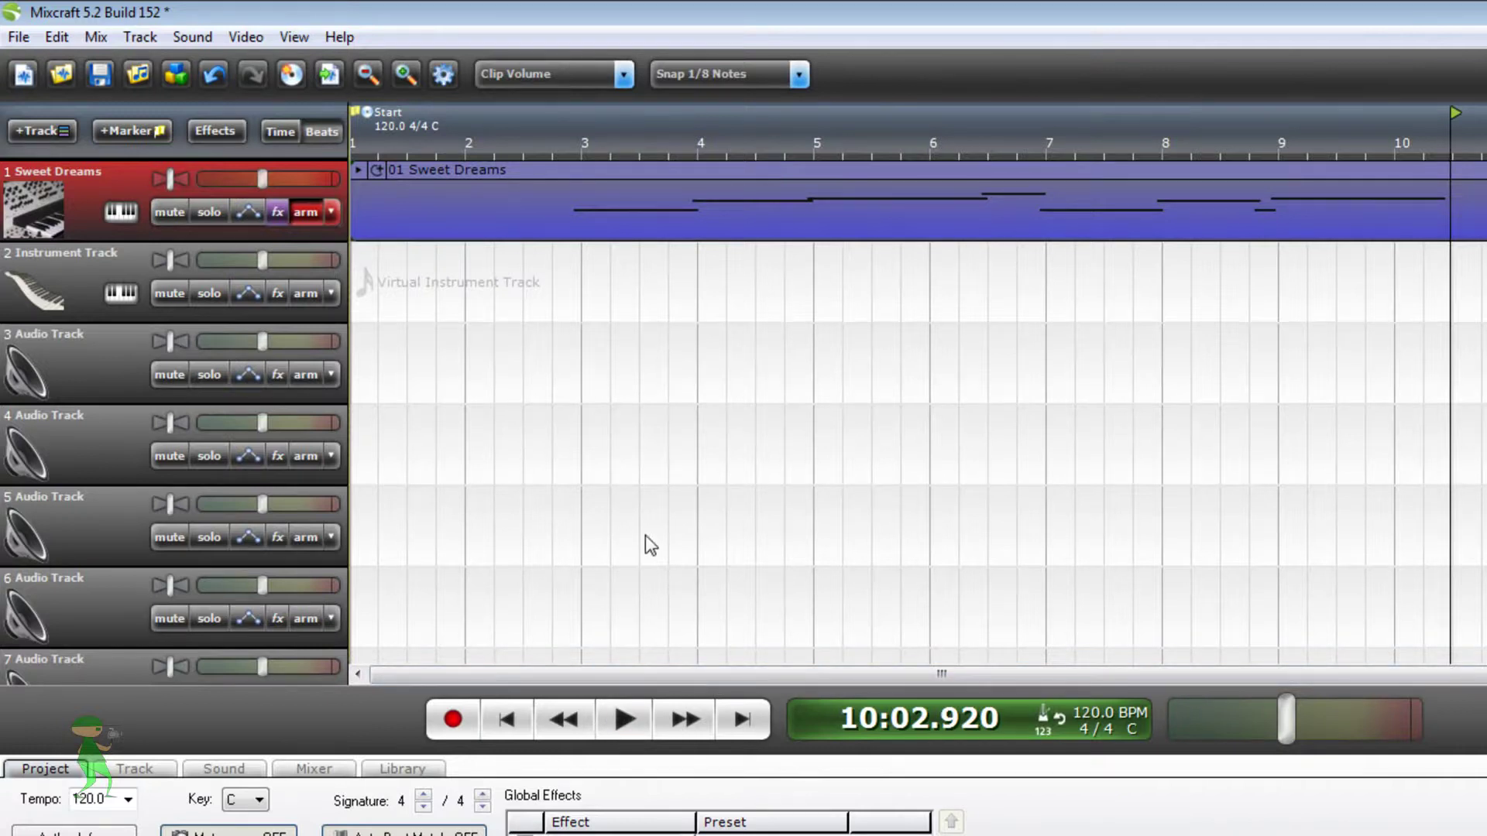
Return the playhead to the project start at 01:01.000
{"action": "mouse_move", "coordinate": [454, 172]}
{"action": "left_click", "coordinate": [523, 727]}
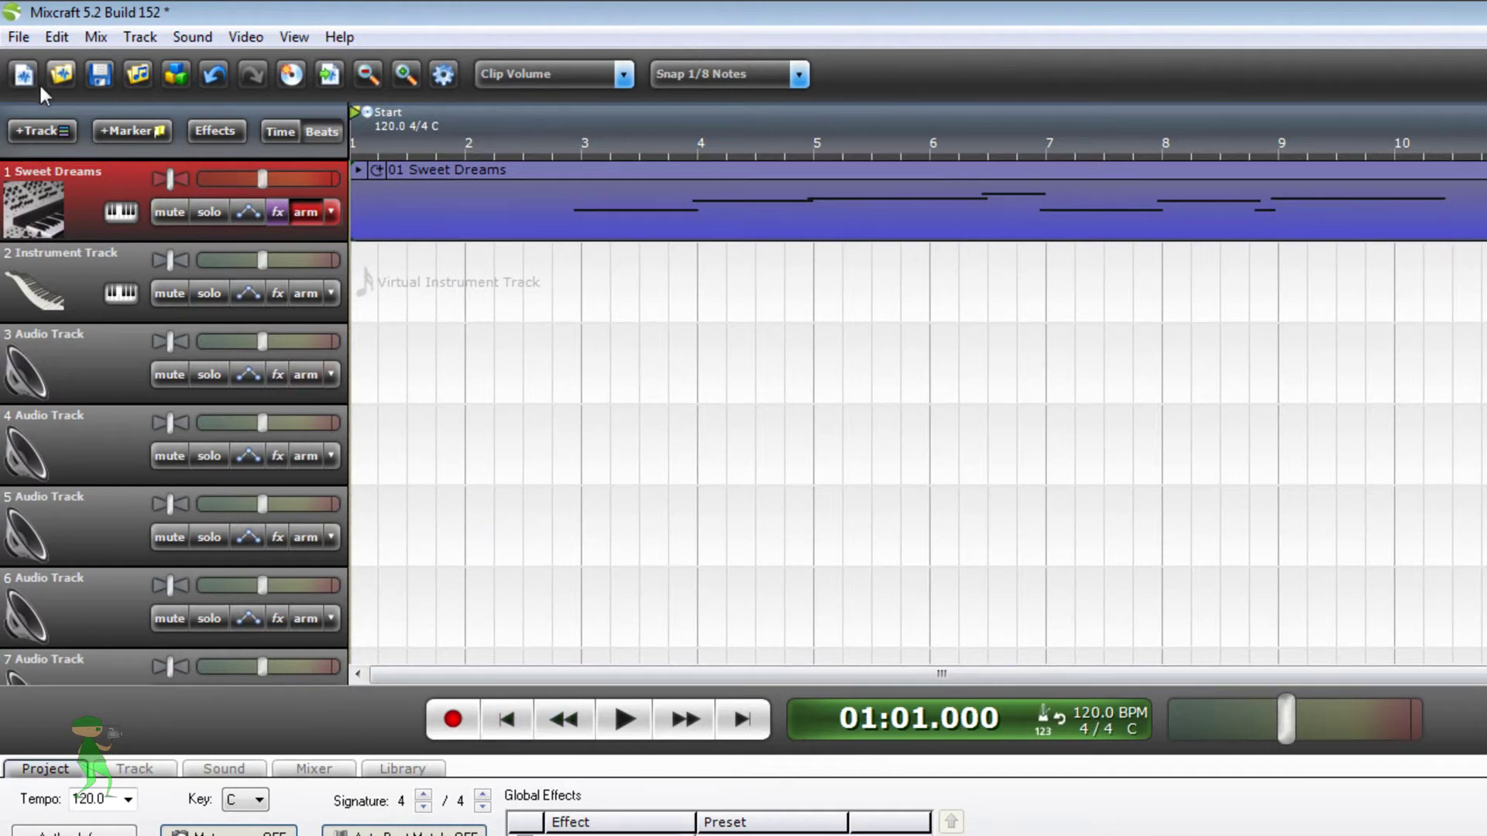